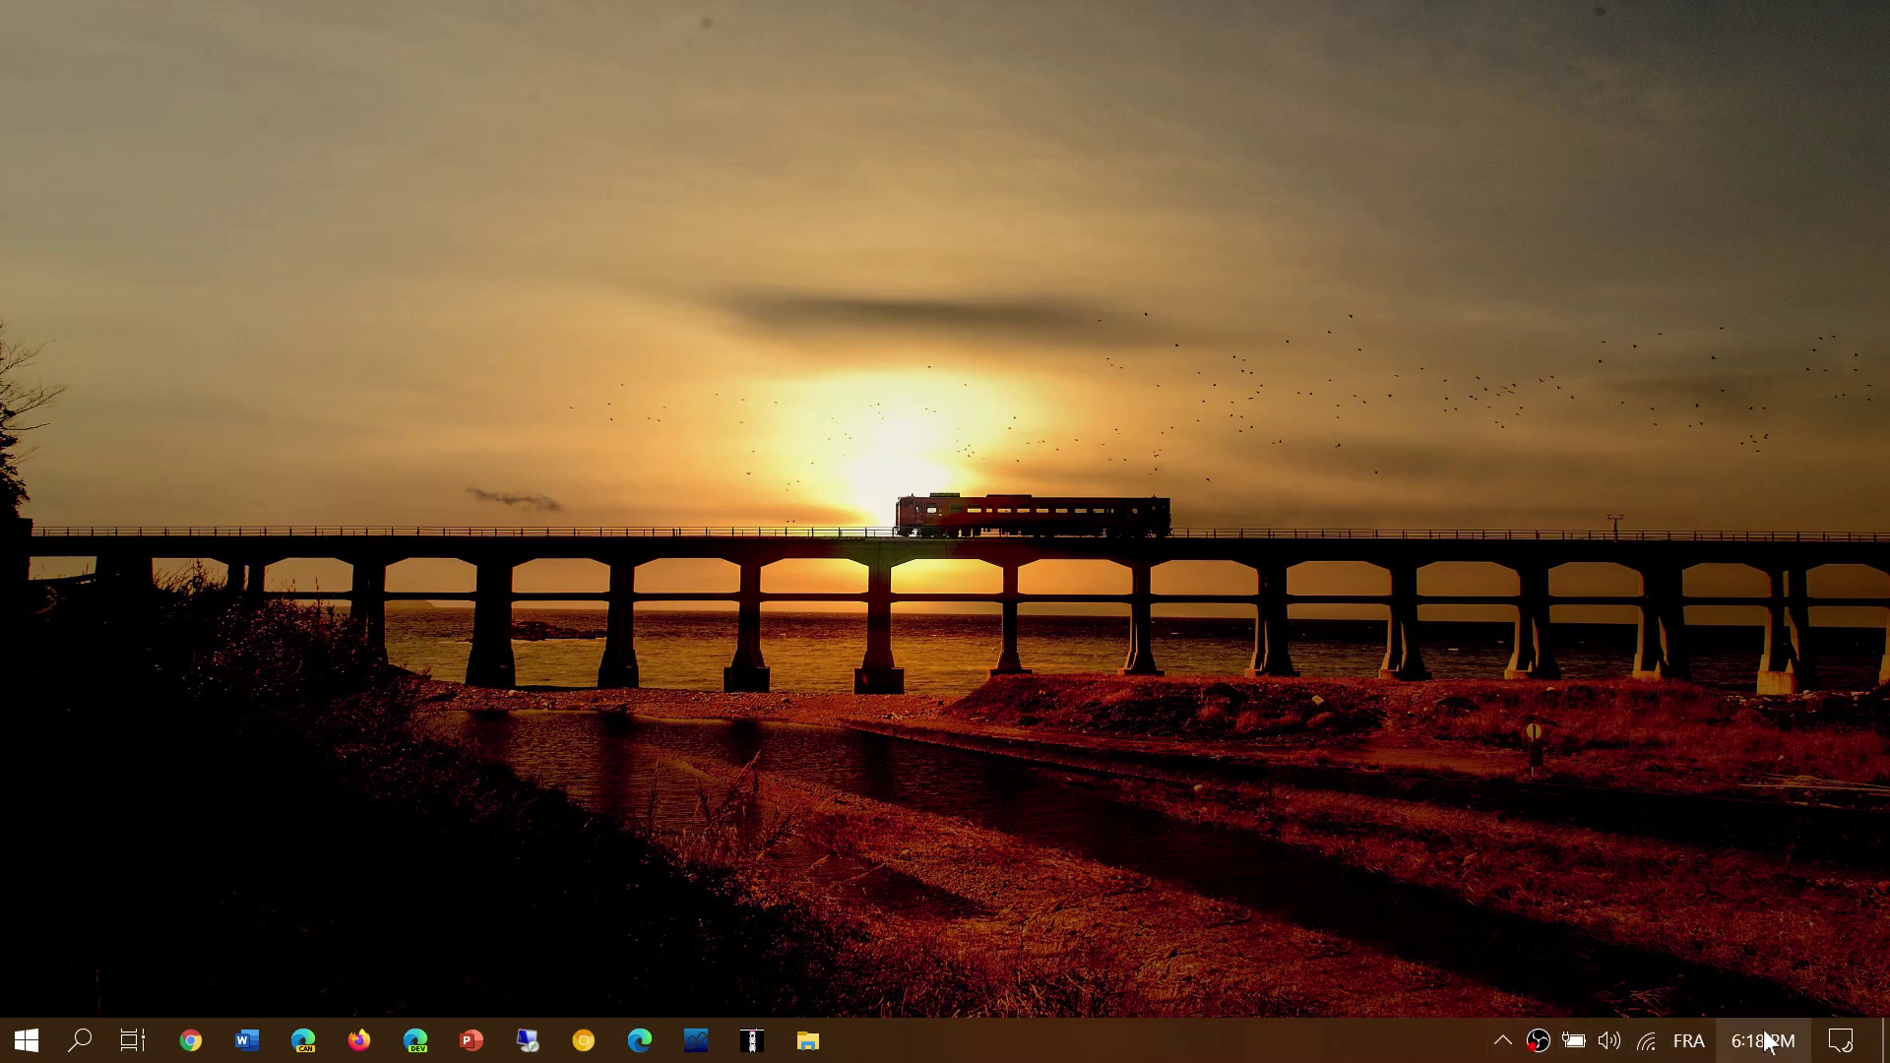
Step: Expand the taskbar's hidden-icons overflow in the notification area
{"action": "left_click", "coordinate": [1501, 1041]}
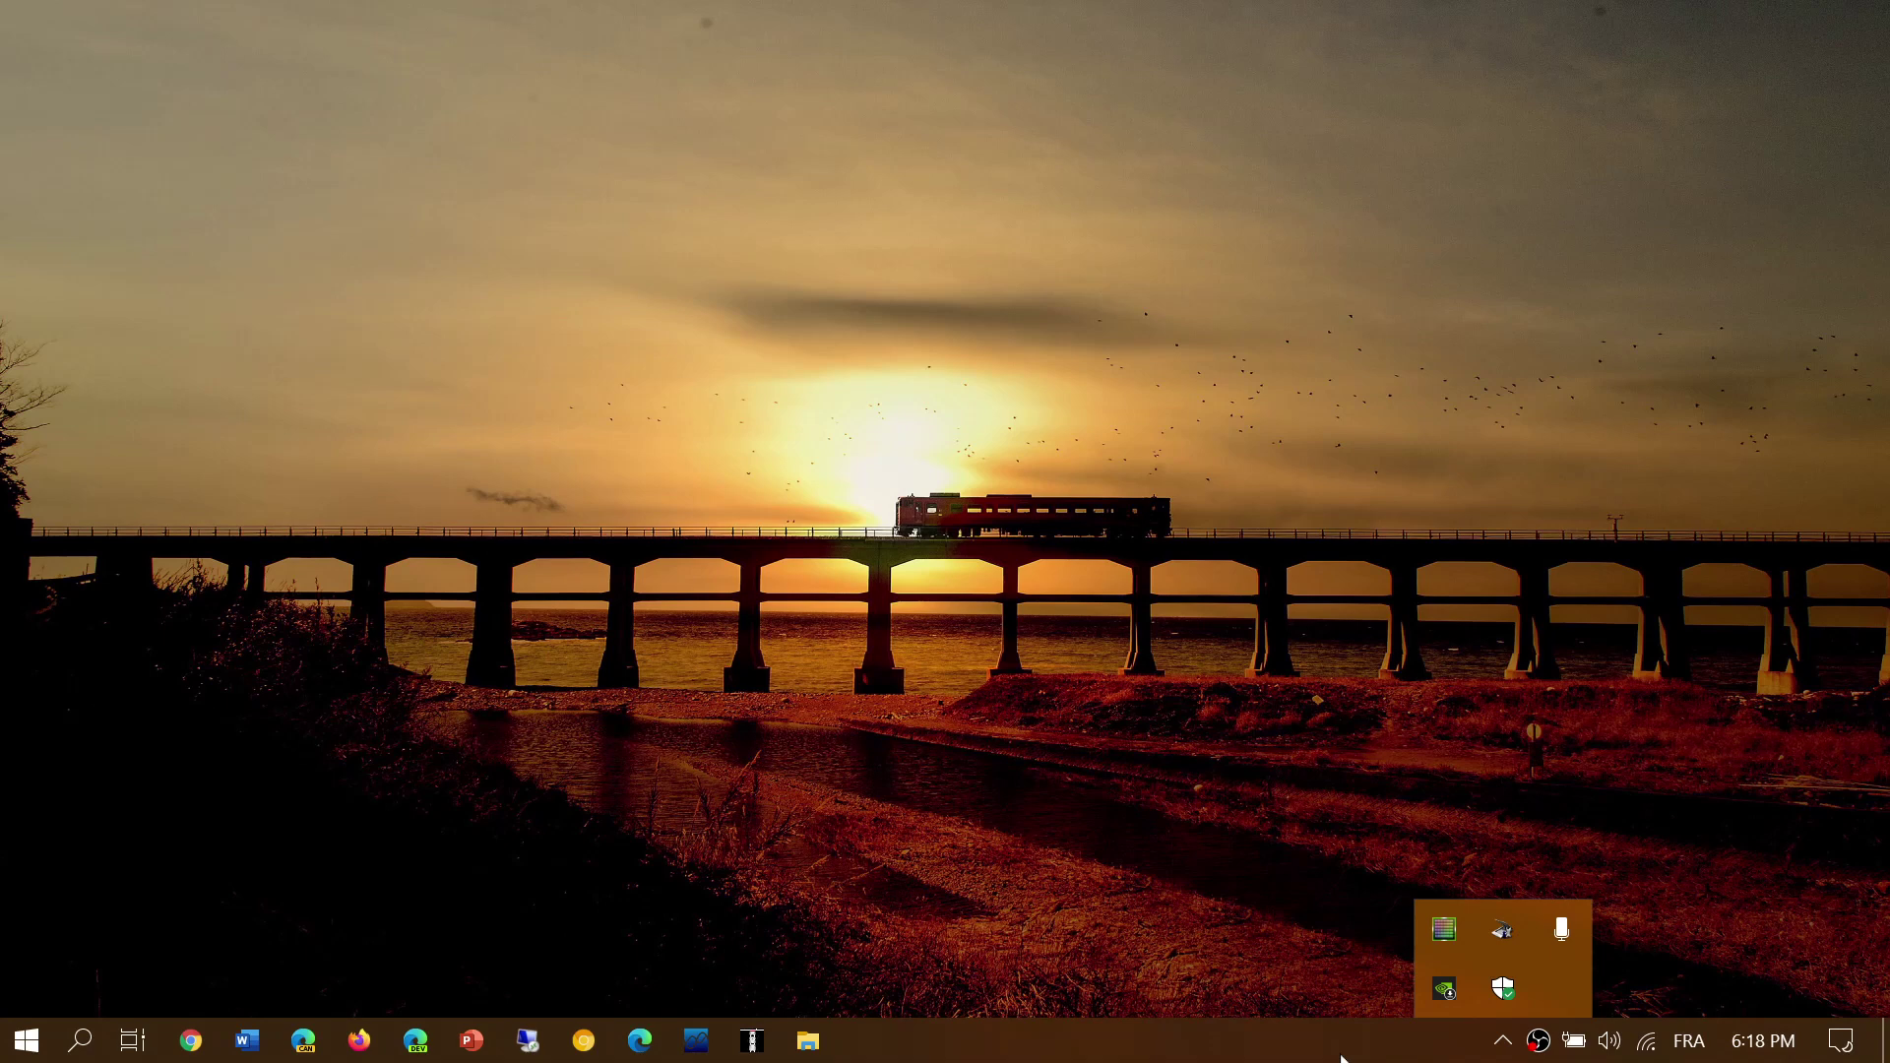
Step: Dismiss the tray popup, go through Action Center, and launch Settings from Start
{"action": "left_click", "coordinate": [1227, 832]}
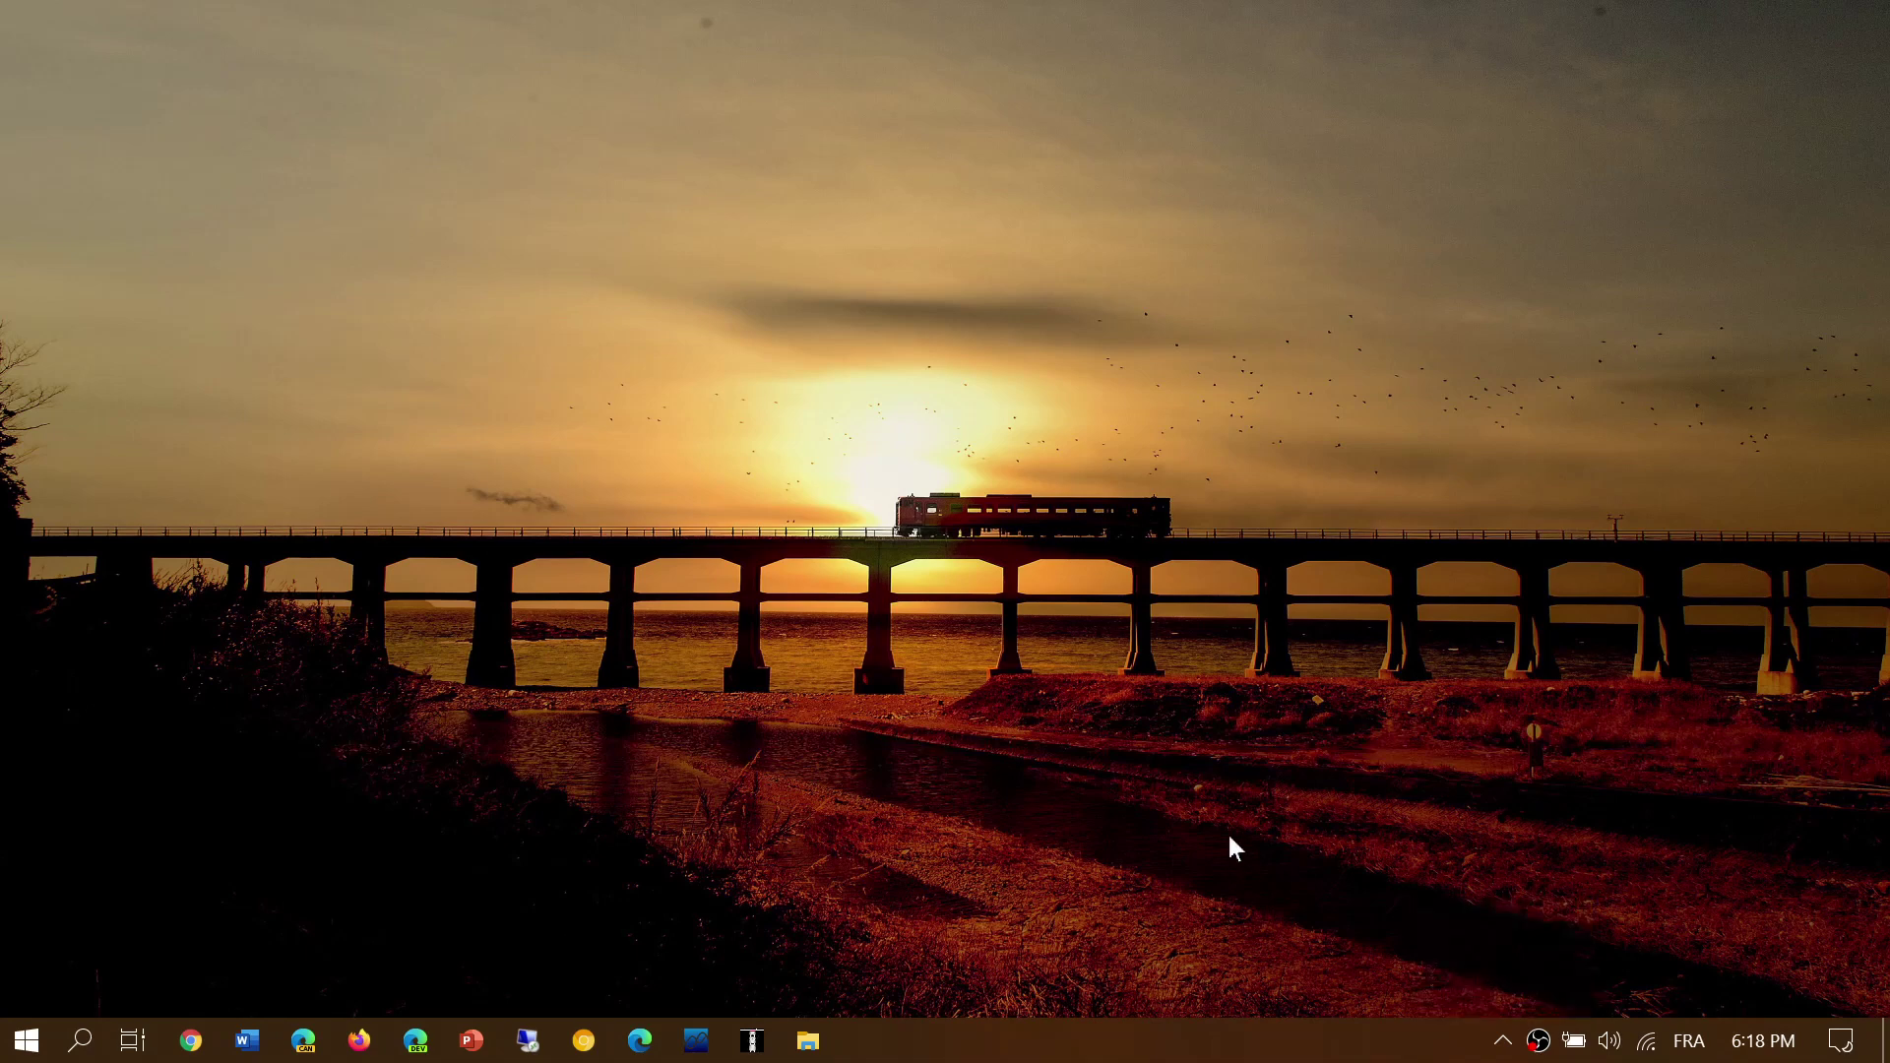
{"action": "left_click", "coordinate": [1839, 1042]}
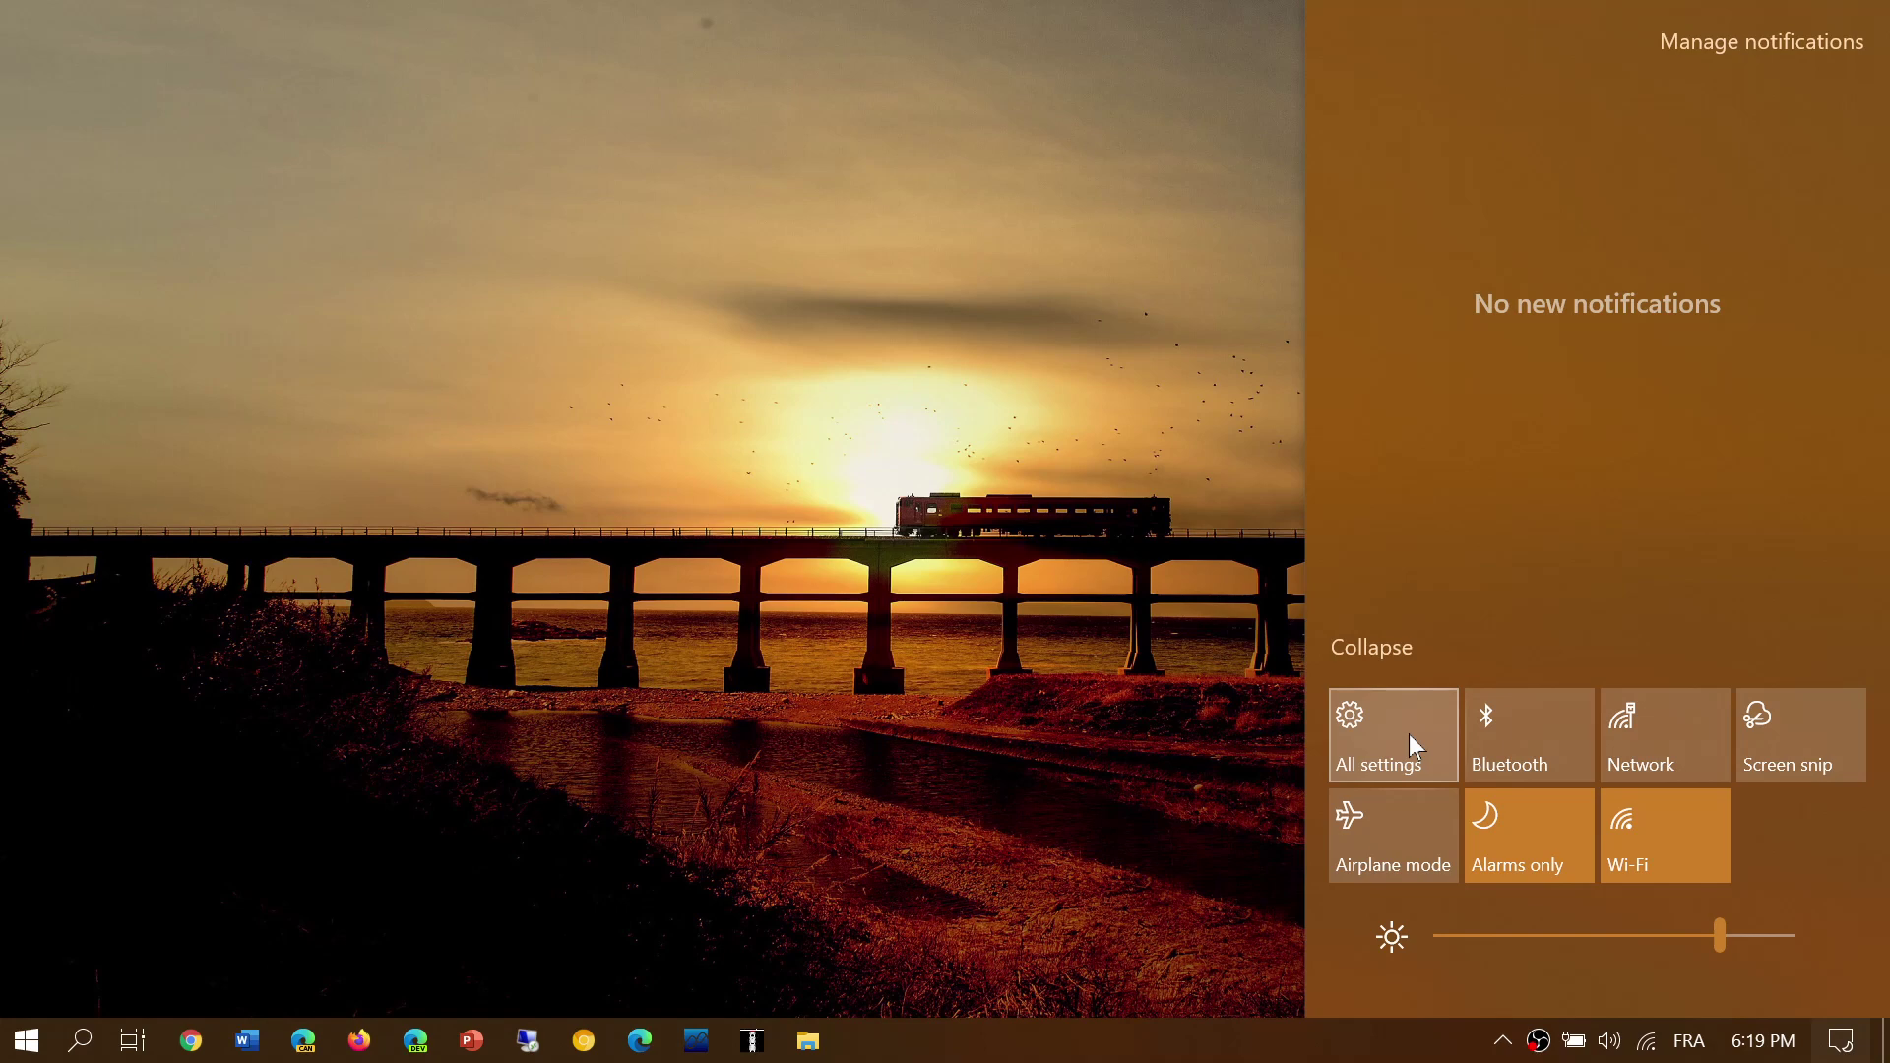
{"action": "left_click", "coordinate": [26, 1042]}
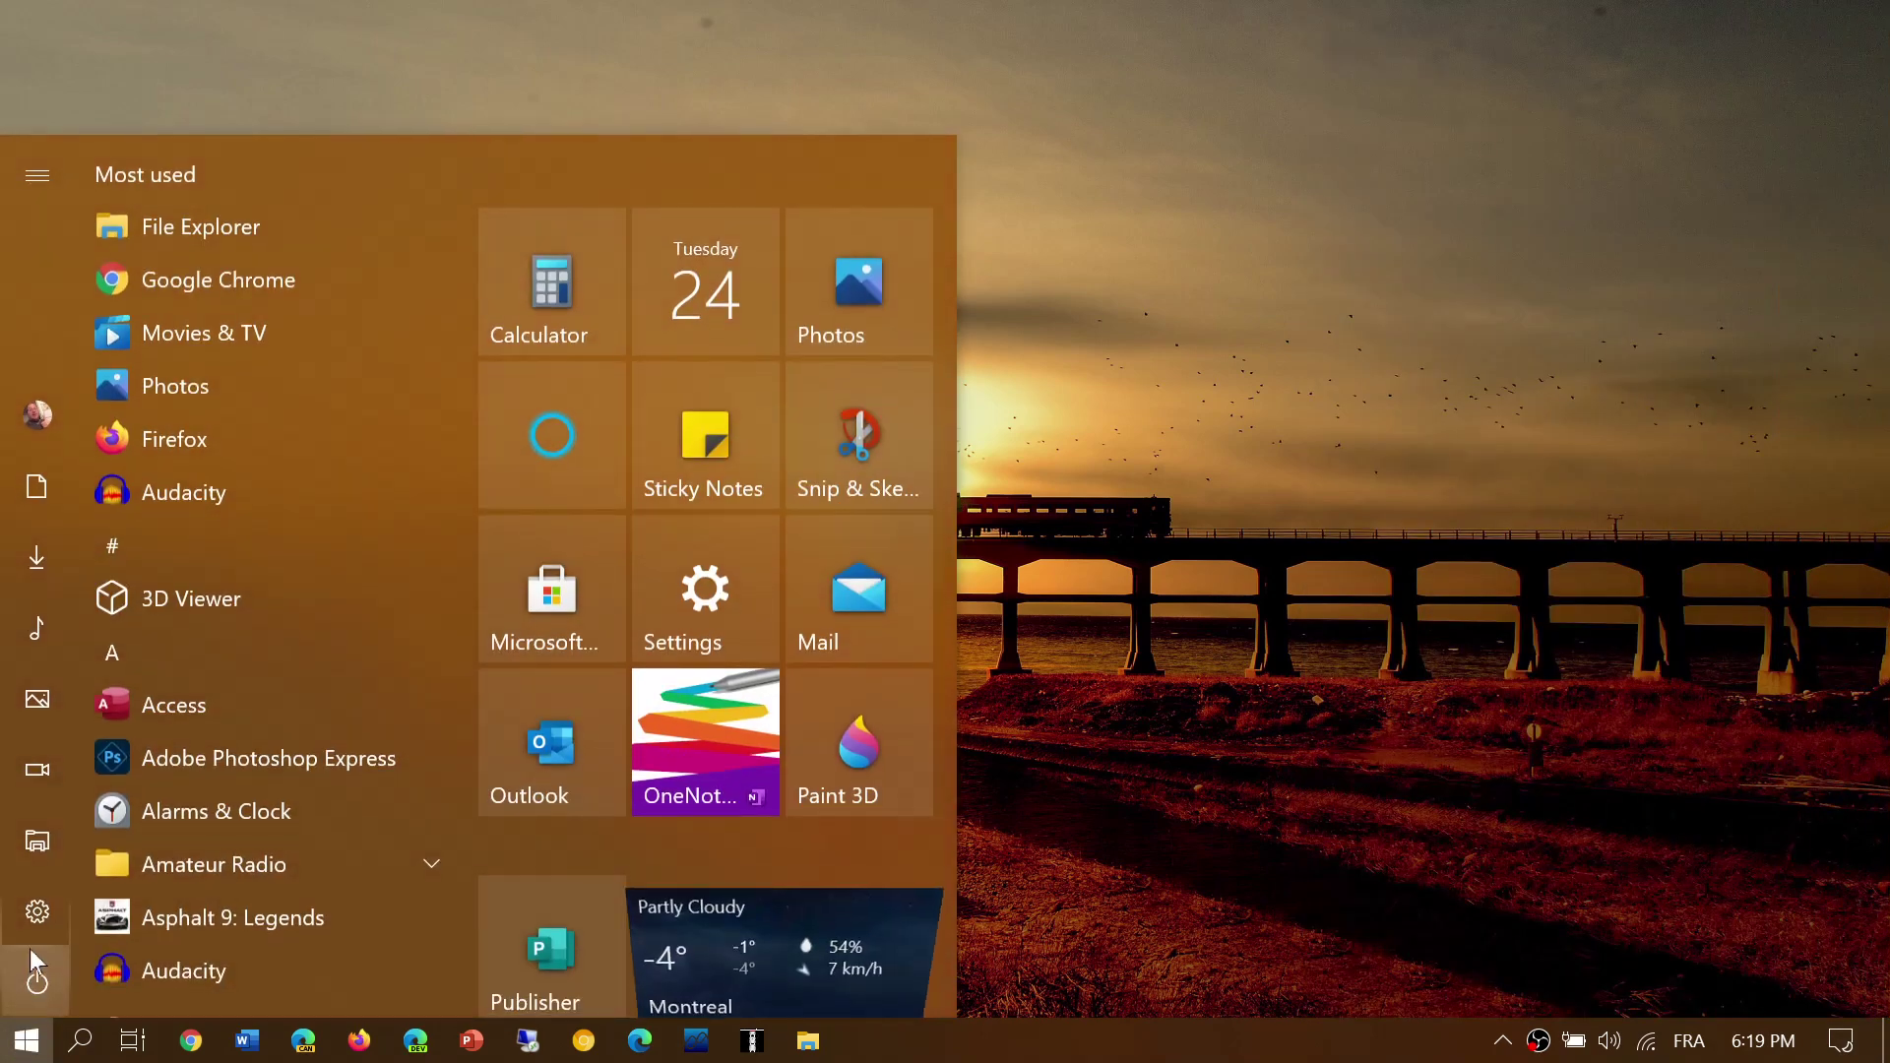
{"action": "left_click", "coordinate": [40, 918]}
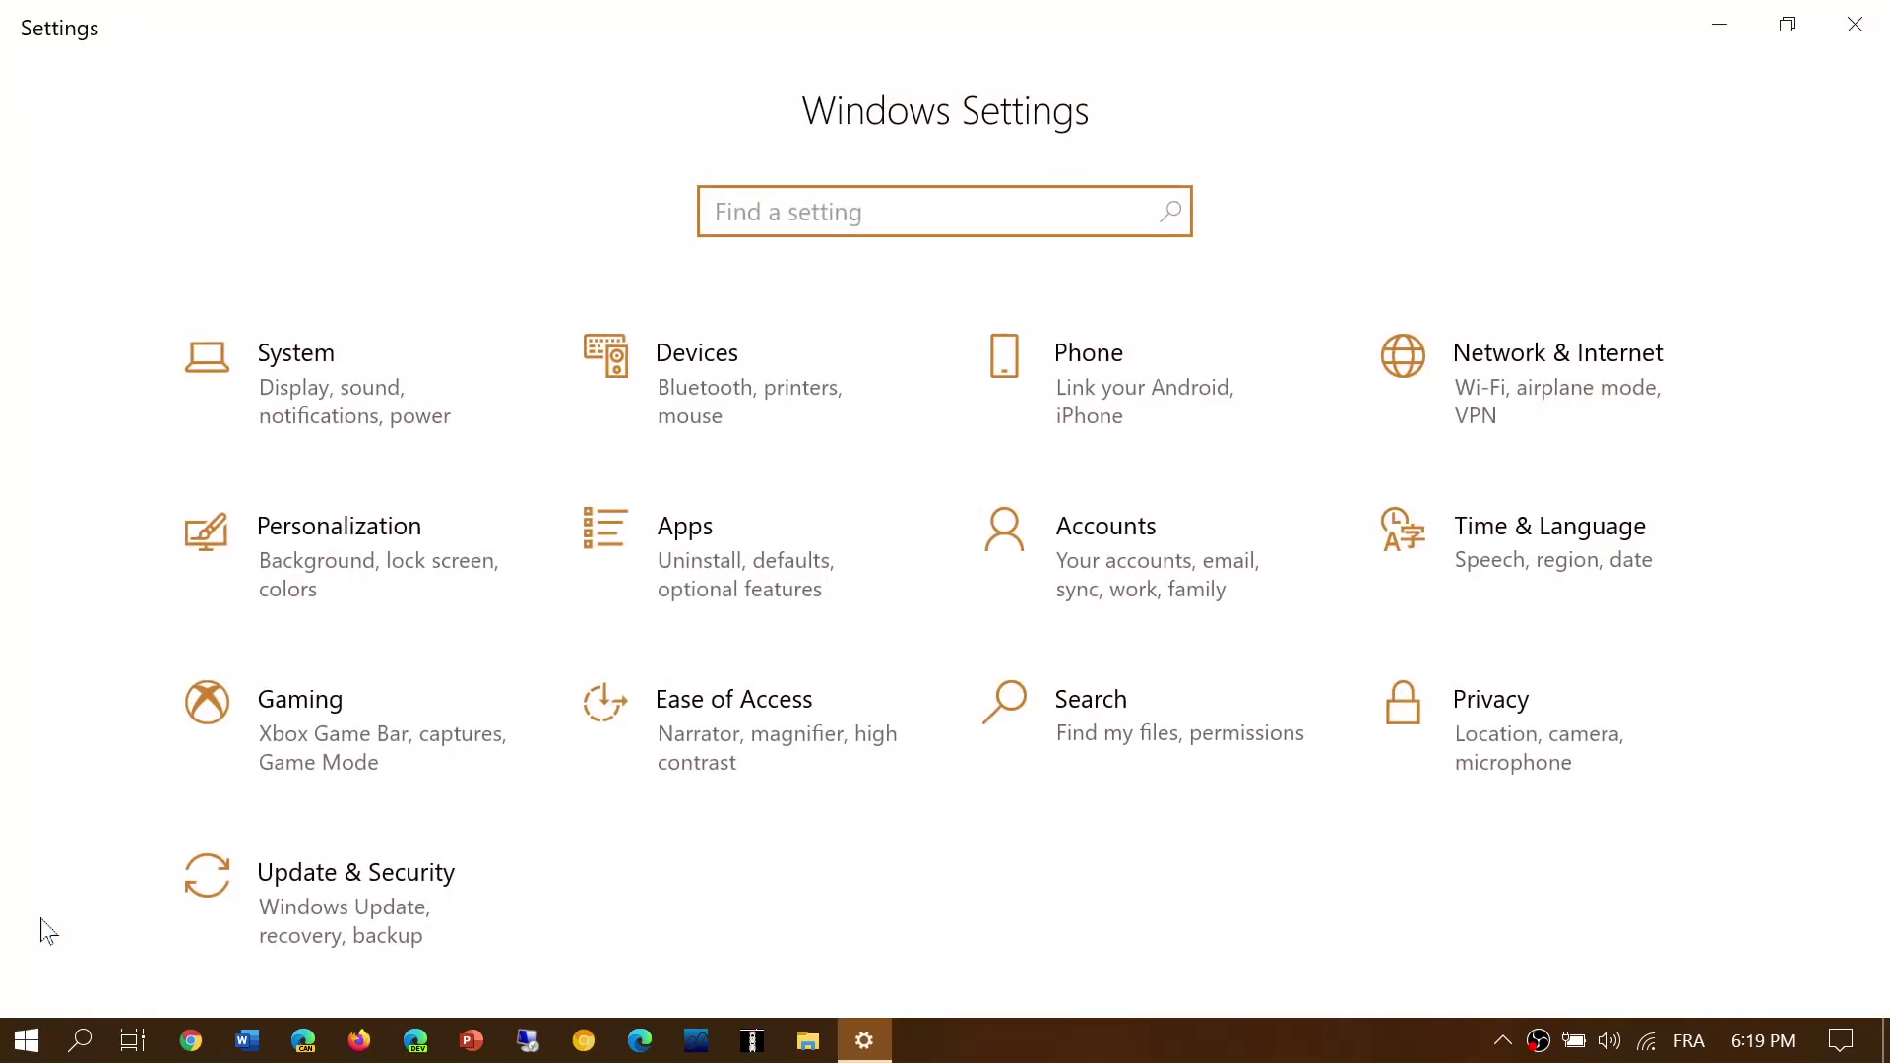
Step: Go to Personalization, then to its Taskbar settings page
{"action": "left_click", "coordinate": [310, 561]}
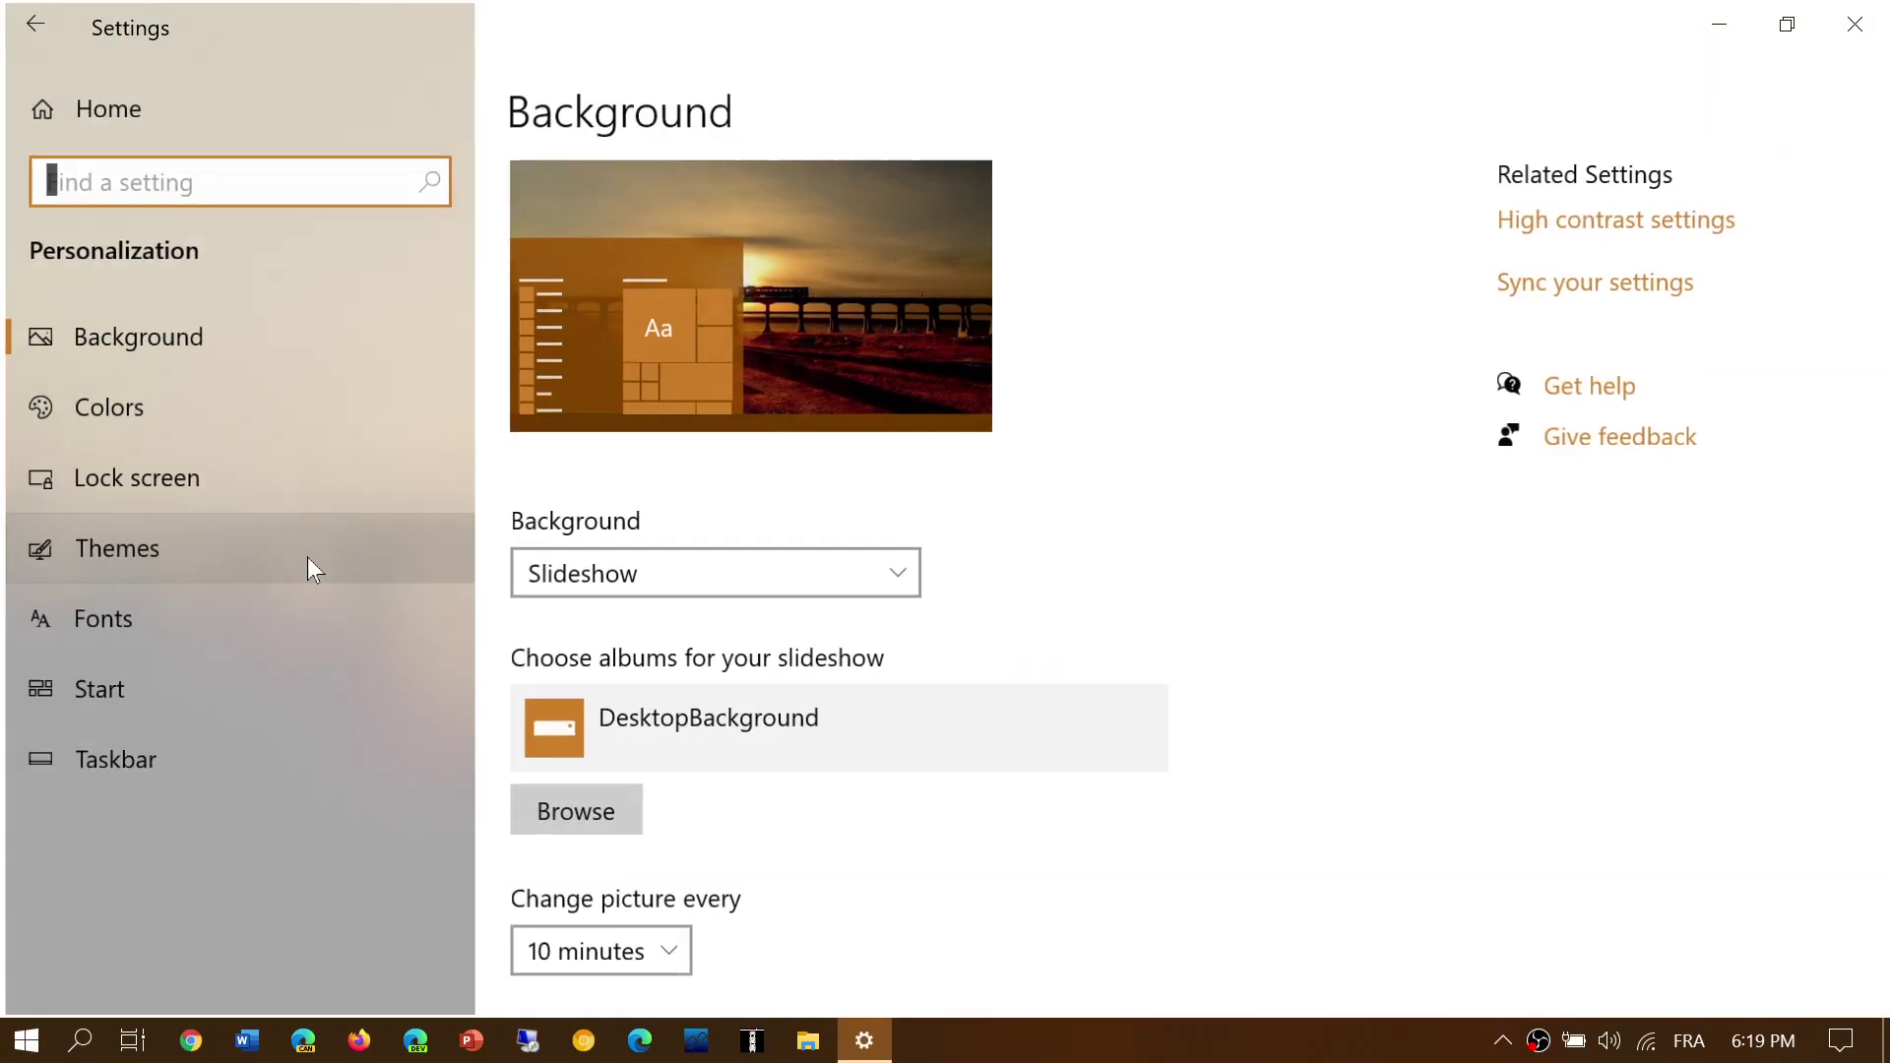
{"action": "left_click", "coordinate": [202, 754]}
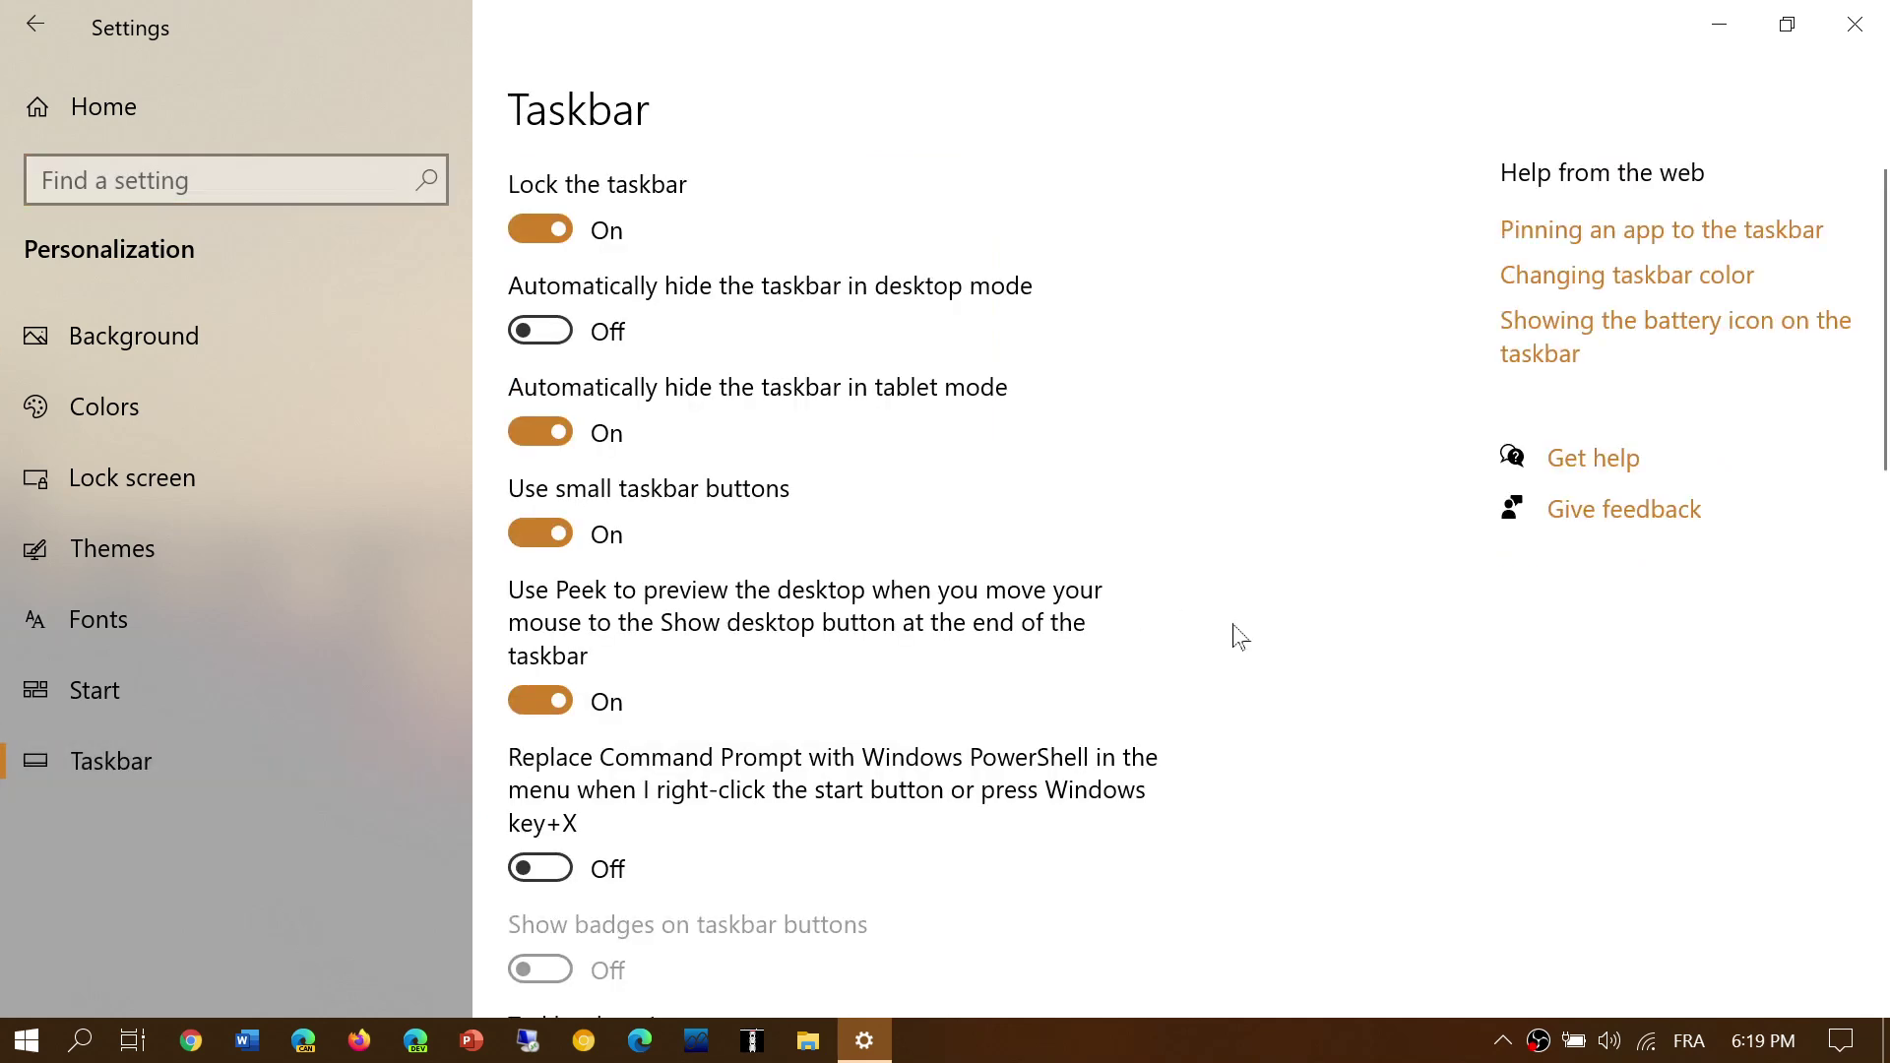
{"action": "scroll", "coordinate": [1239, 637], "scroll_direction": "down", "scroll_amount": 2}
{"action": "scroll", "coordinate": [1240, 637], "scroll_direction": "down", "scroll_amount": 2}
{"action": "scroll", "coordinate": [1238, 636], "scroll_direction": "down", "scroll_amount": 2}
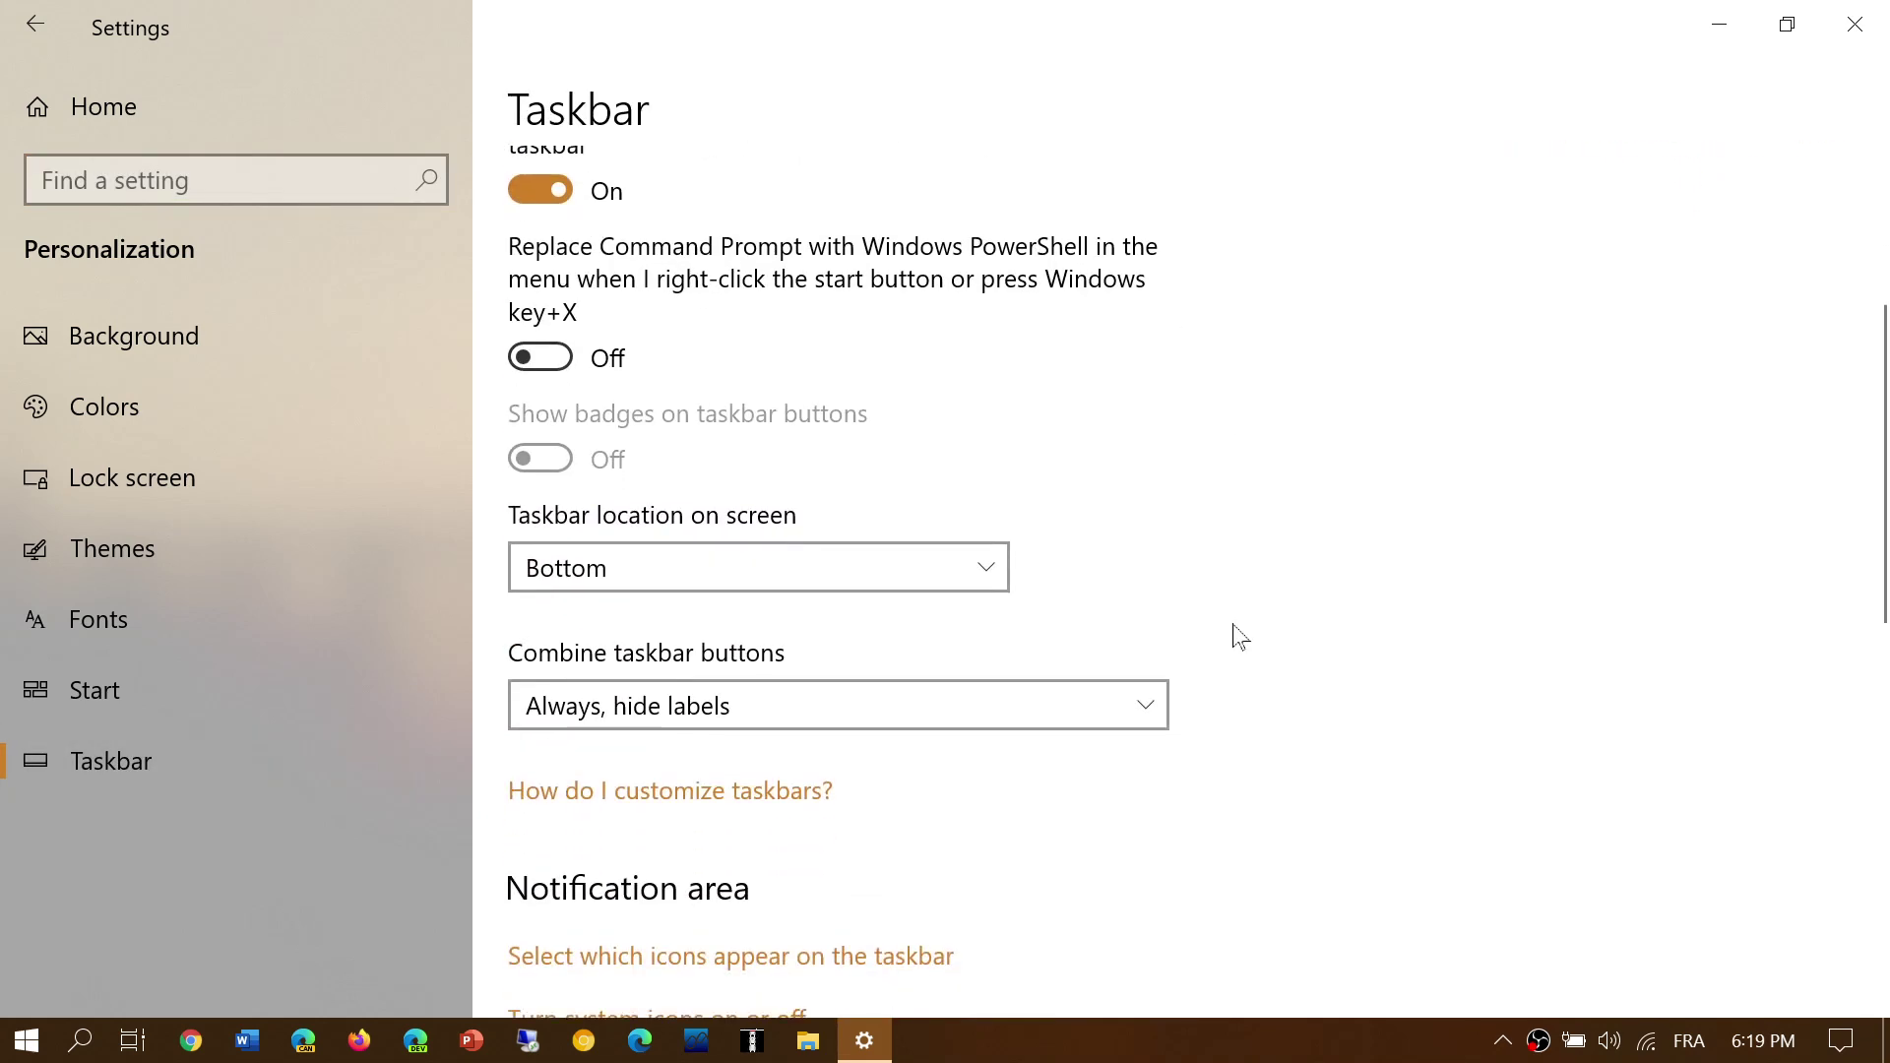
{"action": "scroll", "coordinate": [1239, 636], "scroll_direction": "down", "scroll_amount": 2}
{"action": "scroll", "coordinate": [1238, 637], "scroll_direction": "down", "scroll_amount": 1}
{"action": "scroll", "coordinate": [1239, 637], "scroll_direction": "down", "scroll_amount": 1}
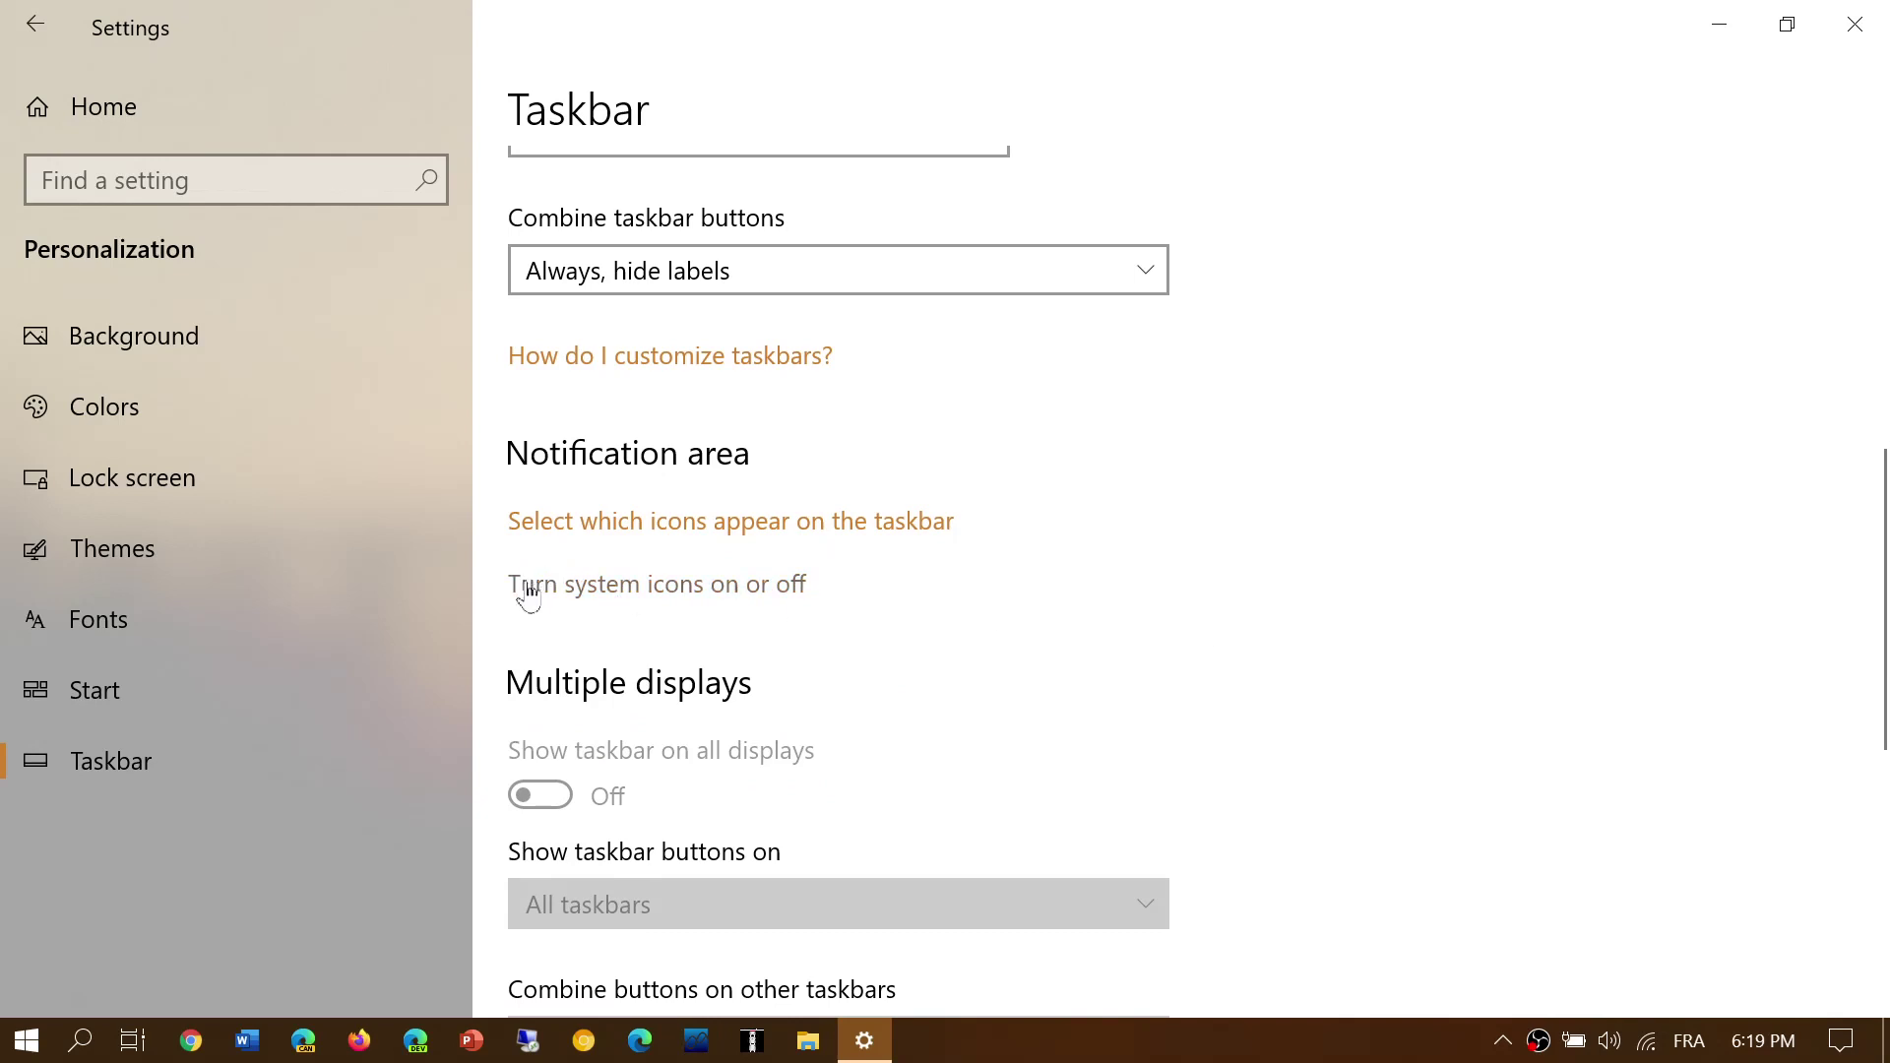
Step: On 'Turn system icons on or off', keep Clock on and switch Input Indicator off
{"action": "left_click", "coordinate": [781, 591]}
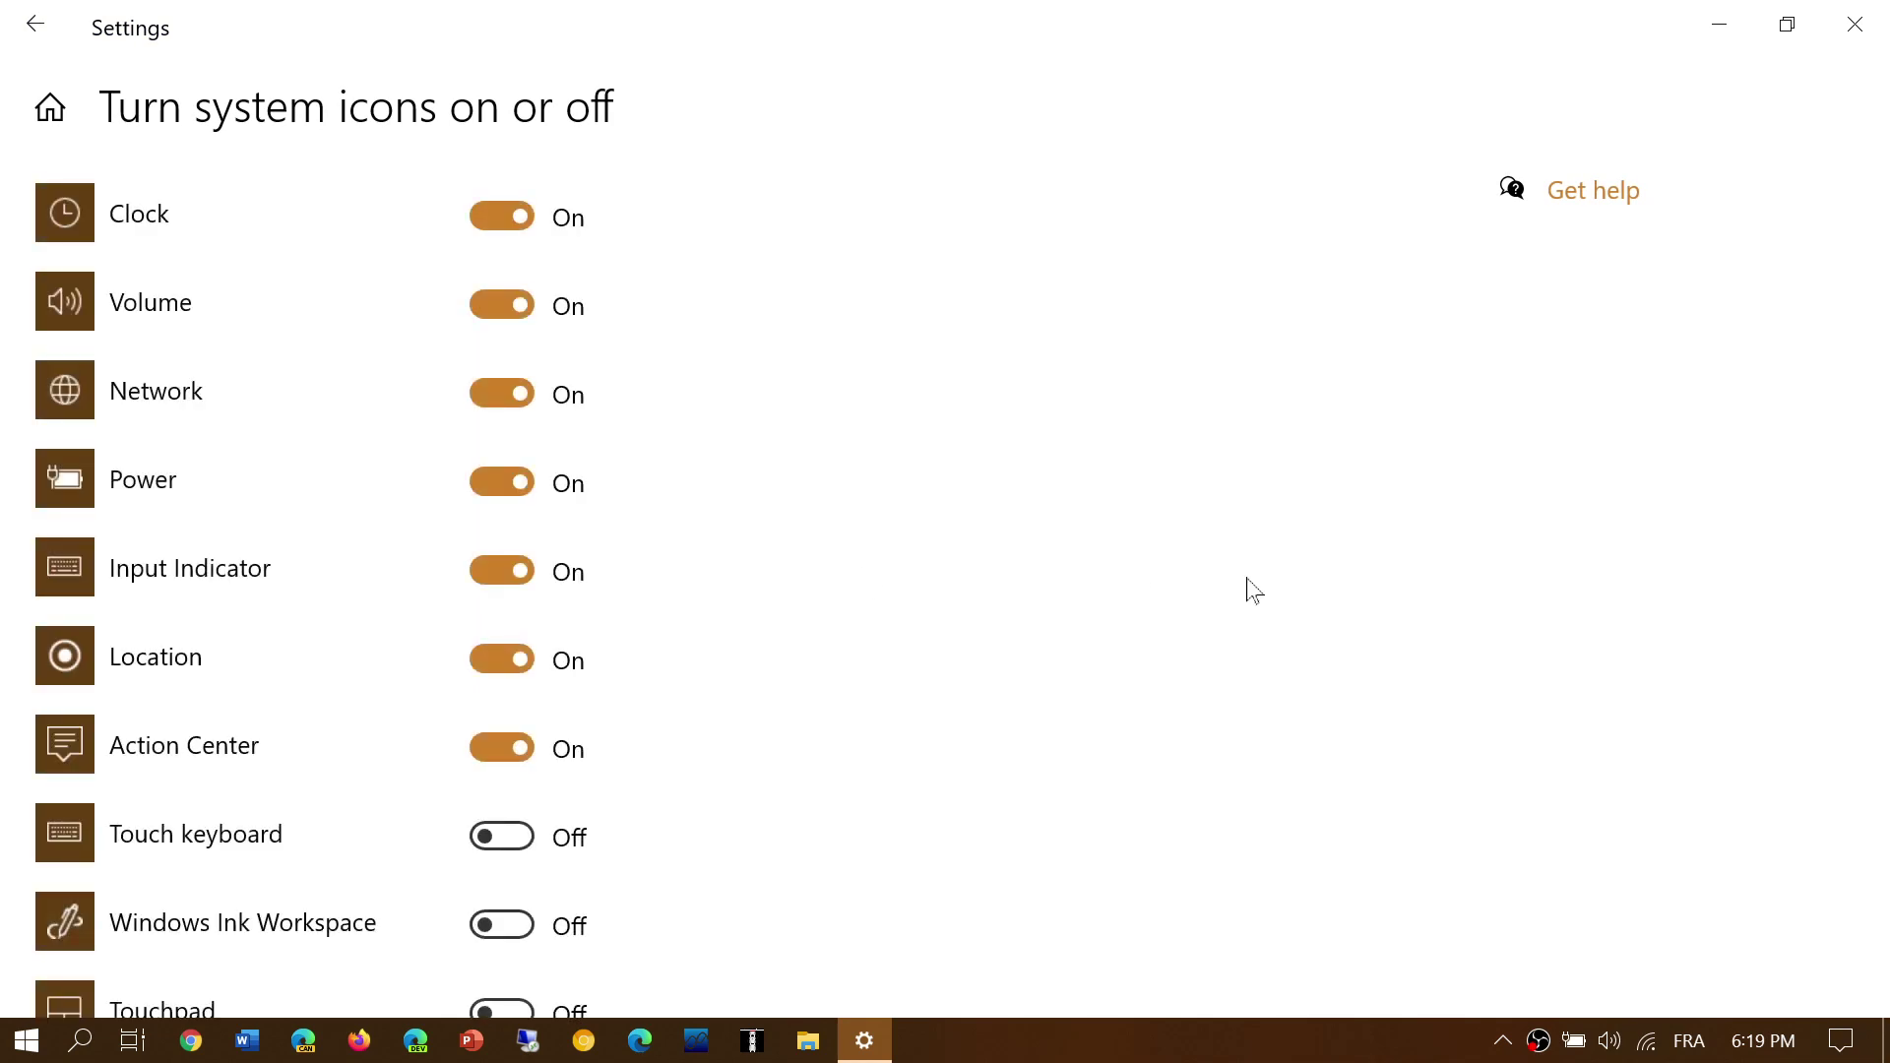
{"action": "left_click", "coordinate": [502, 218]}
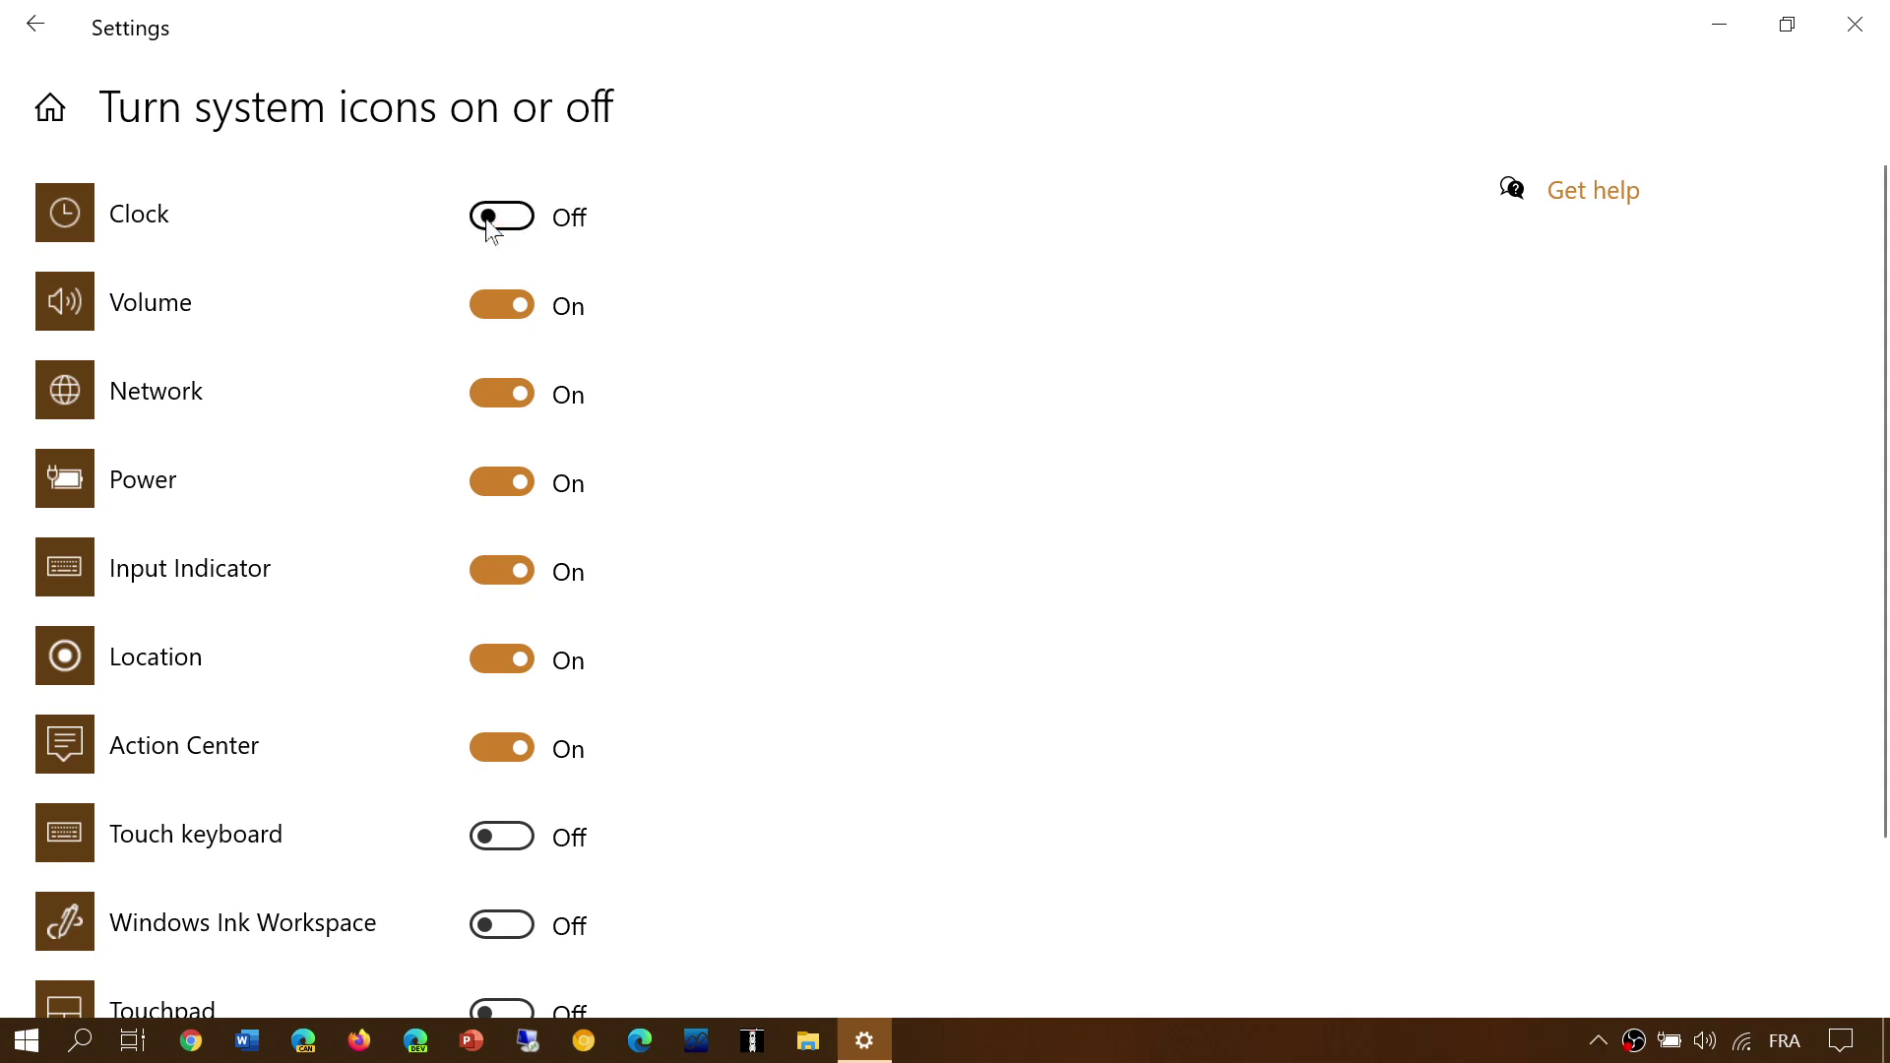
{"action": "left_click", "coordinate": [525, 219]}
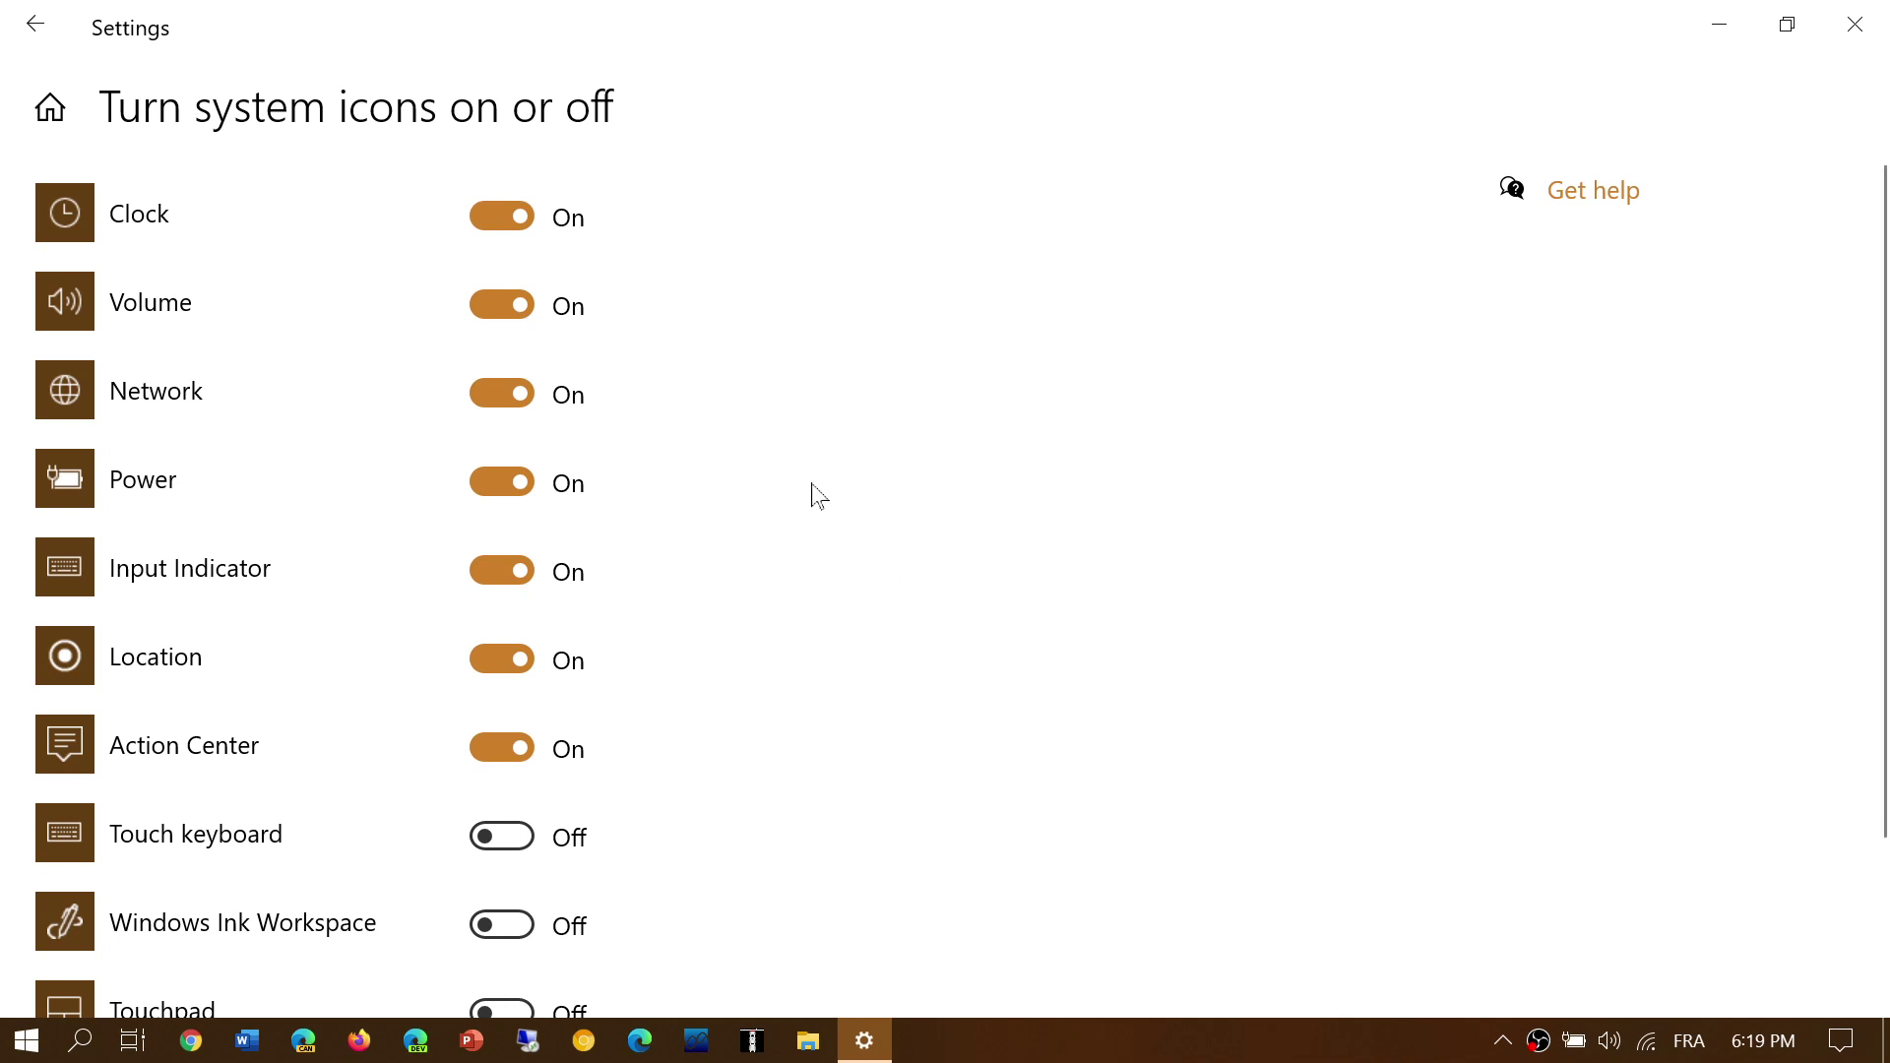
{"action": "left_click", "coordinate": [502, 572]}
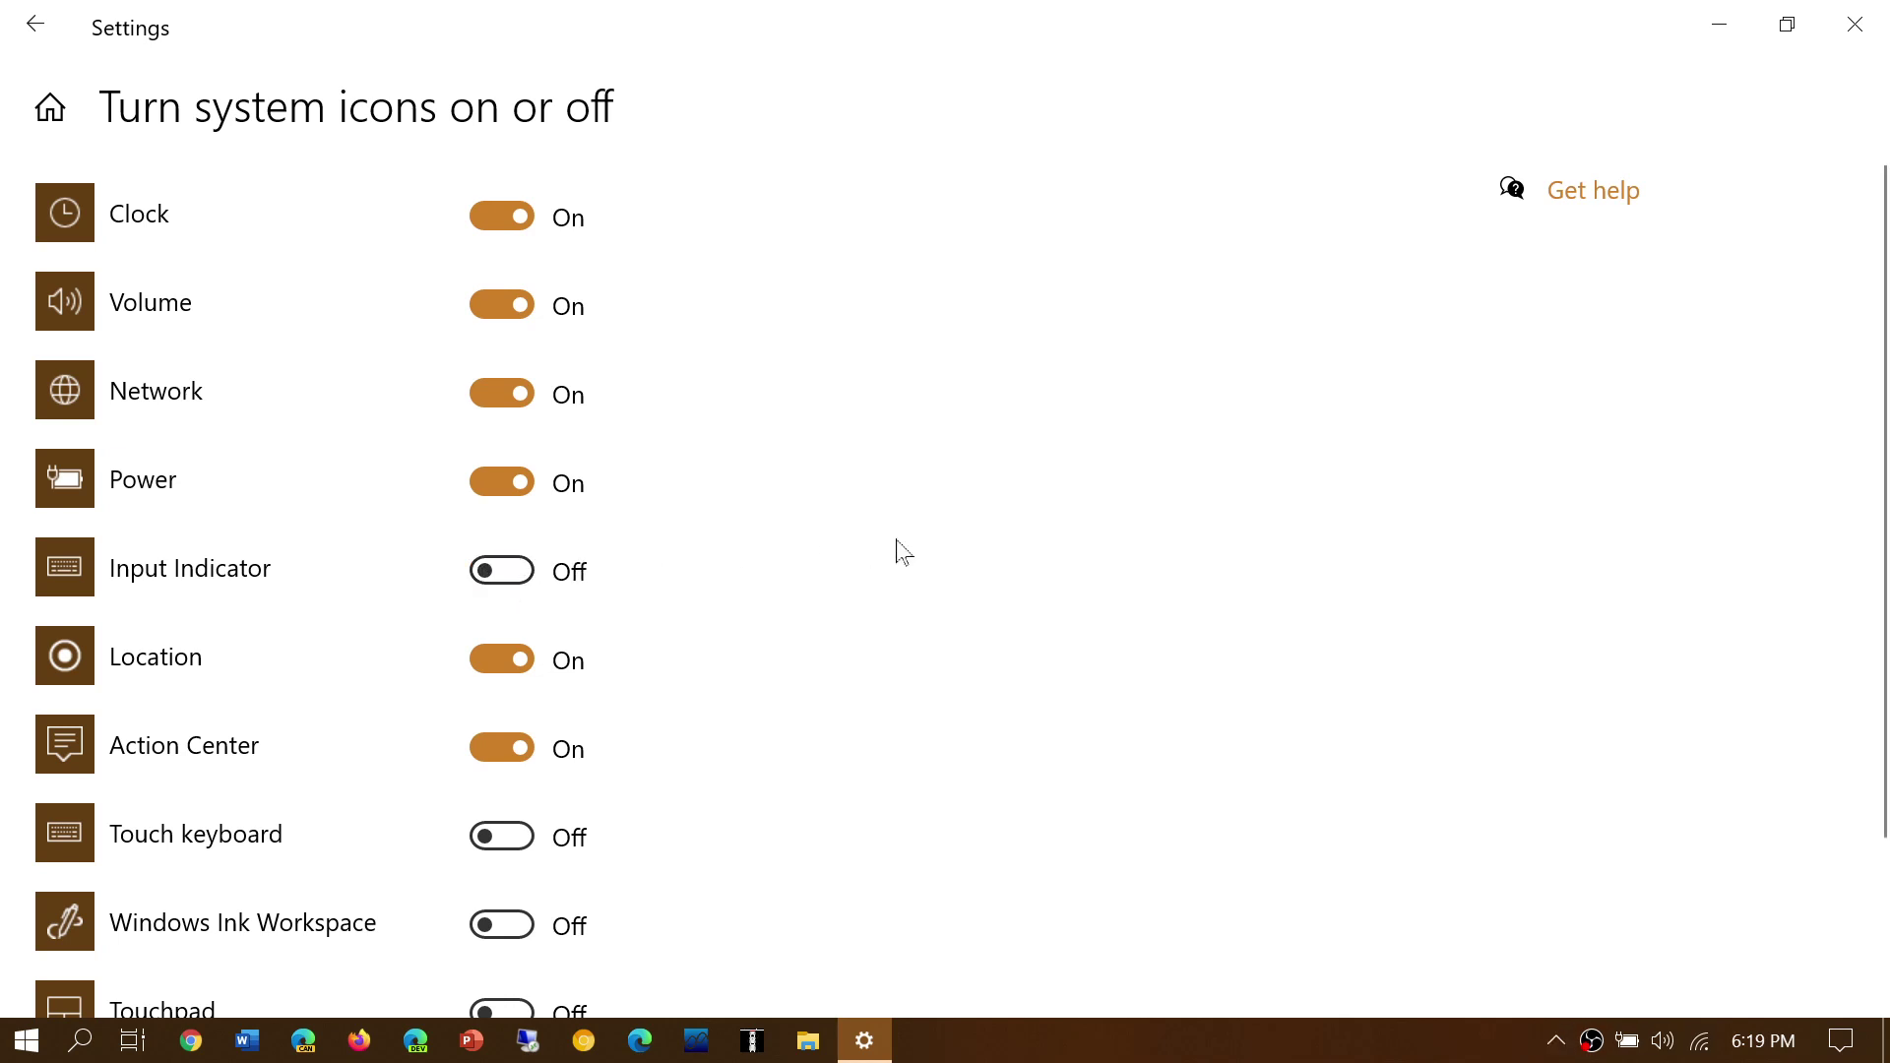
{"action": "scroll", "coordinate": [903, 552], "scroll_direction": "down", "scroll_amount": 2}
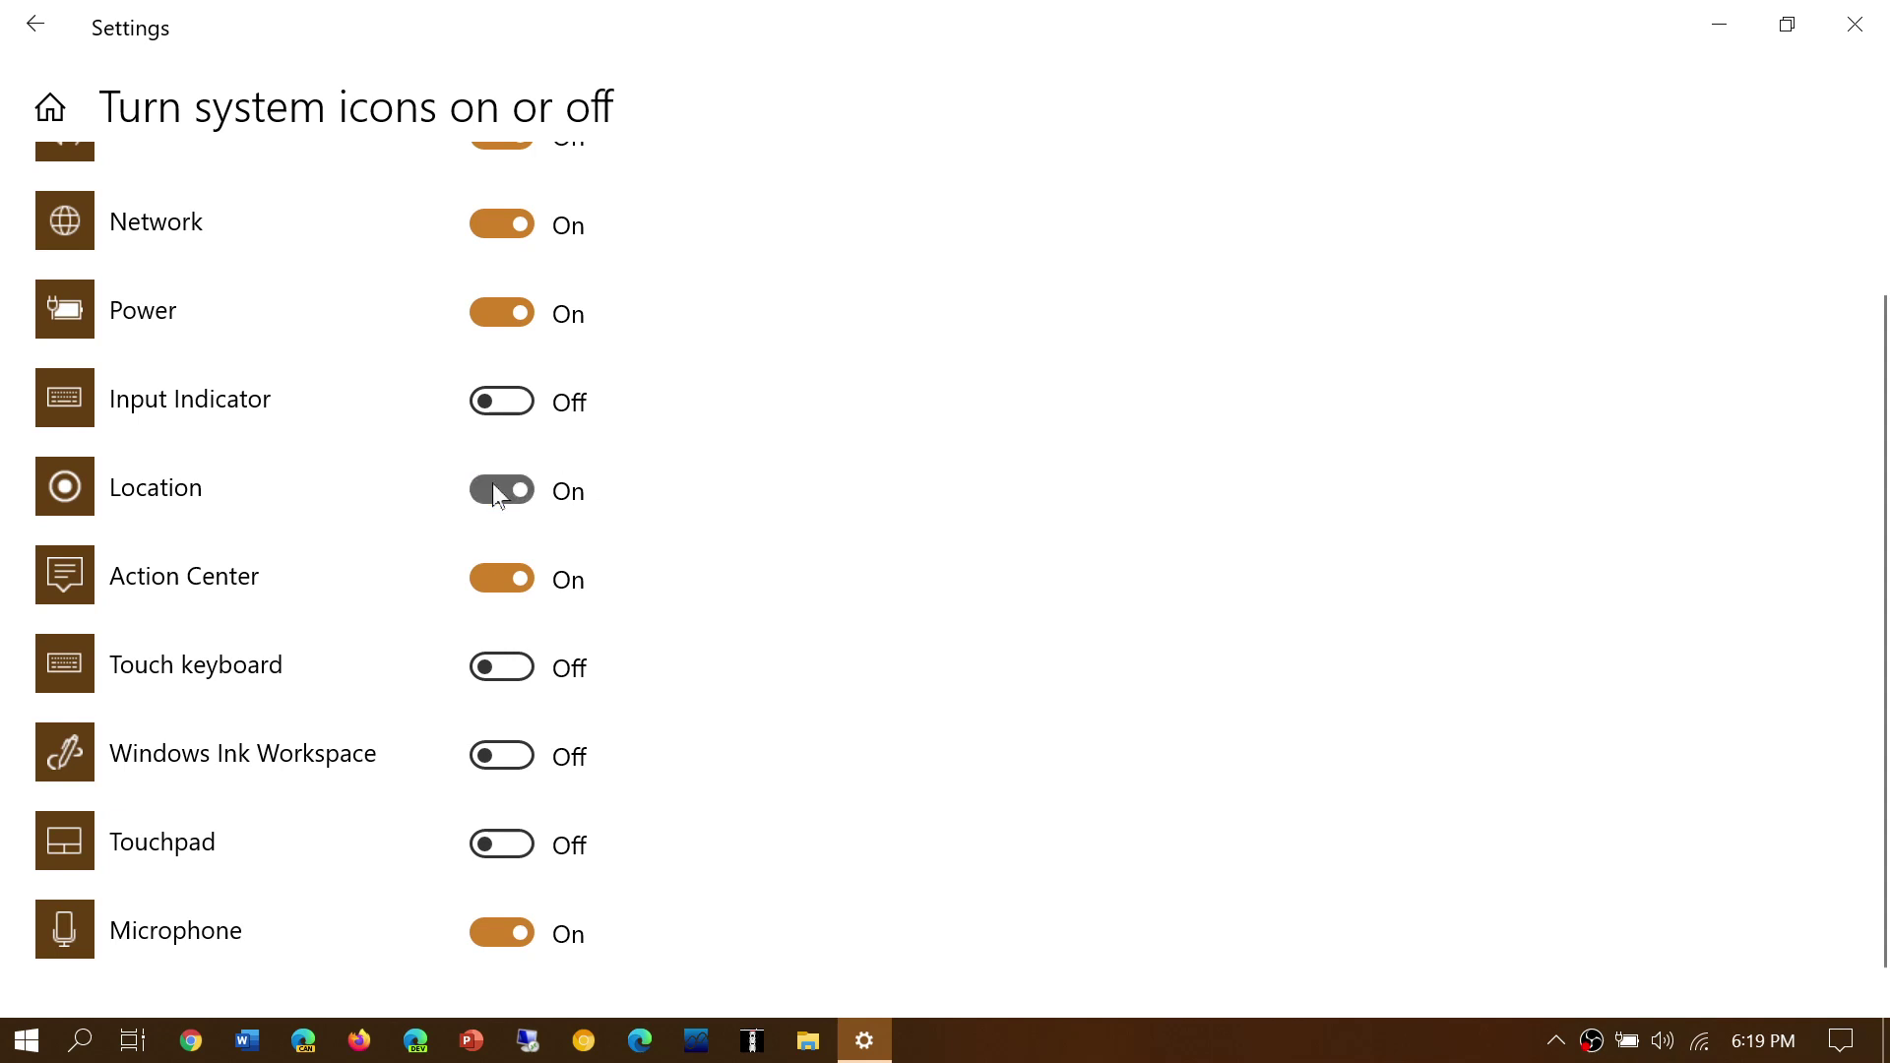
Step: Switch the Location and Microphone system icons to Off
{"action": "left_click", "coordinate": [492, 483]}
{"action": "scroll", "coordinate": [788, 531], "scroll_direction": "down", "scroll_amount": 1}
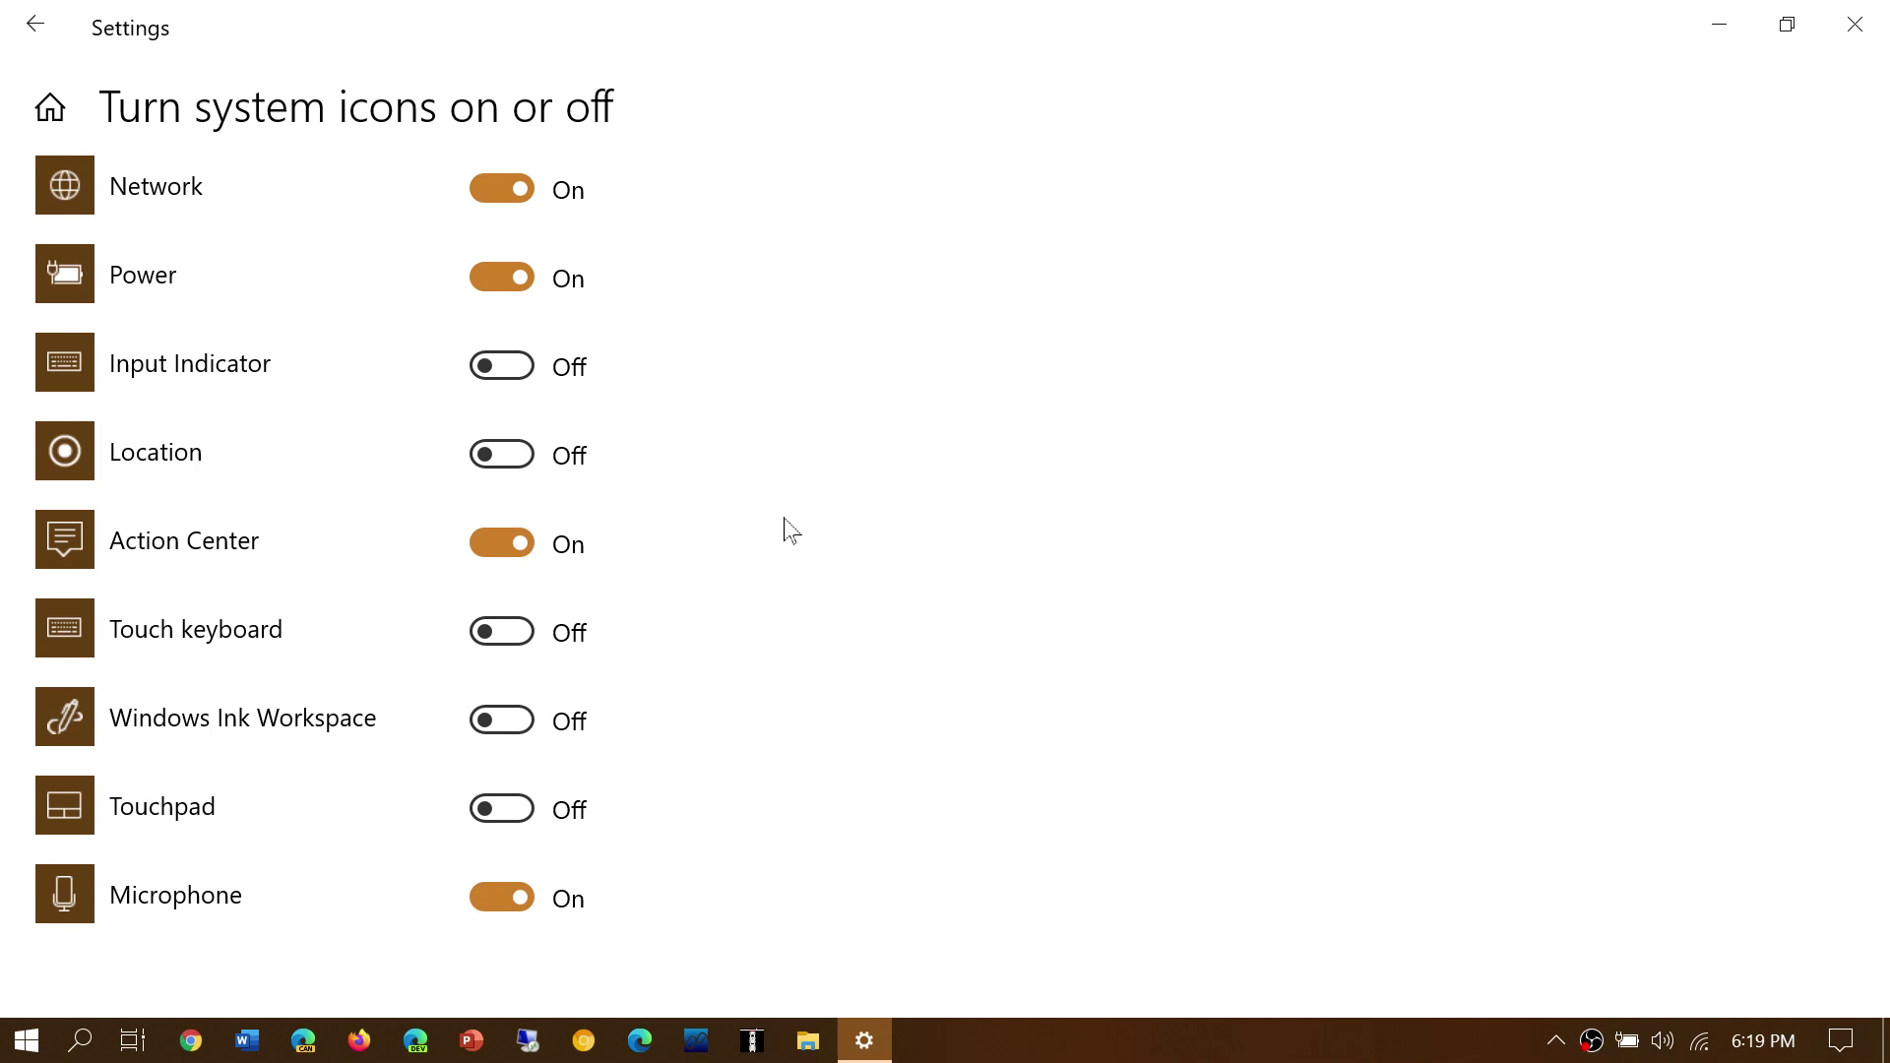
{"action": "left_click", "coordinate": [494, 904]}
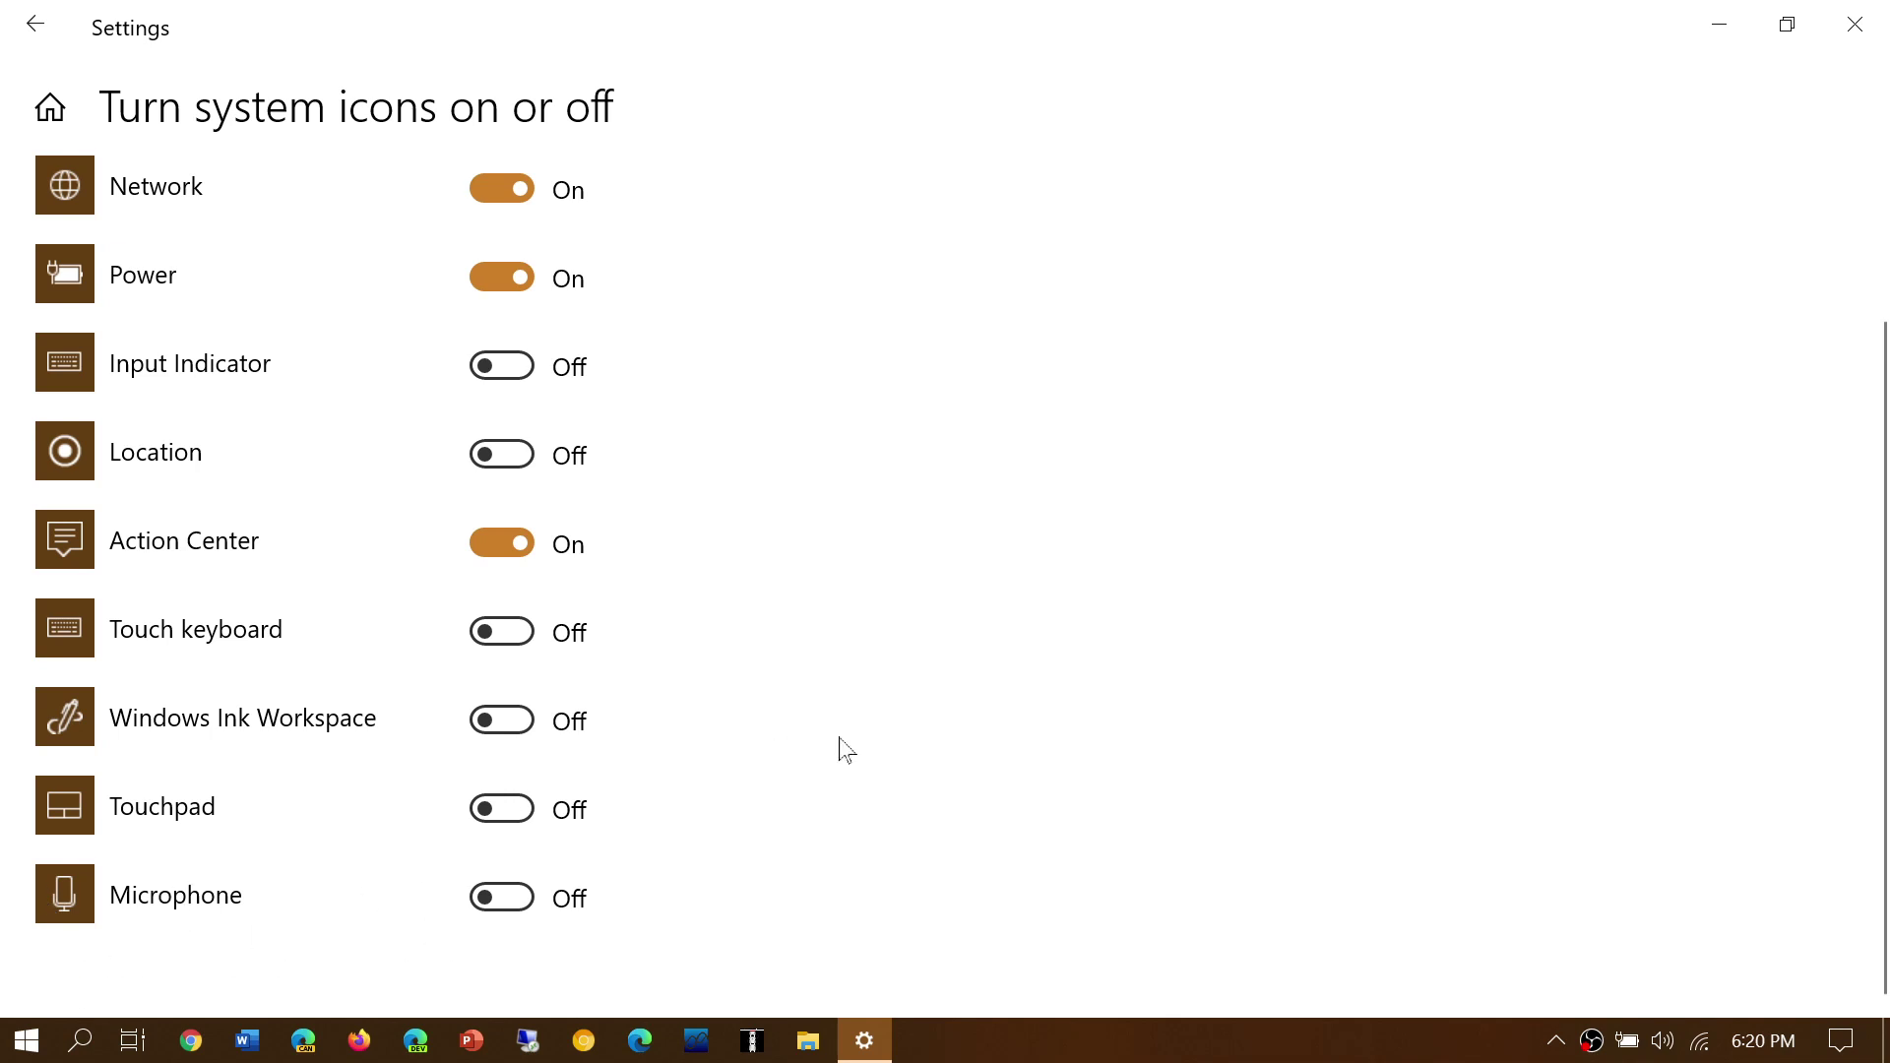
{"action": "scroll", "coordinate": [847, 750], "scroll_direction": "up", "scroll_amount": 3}
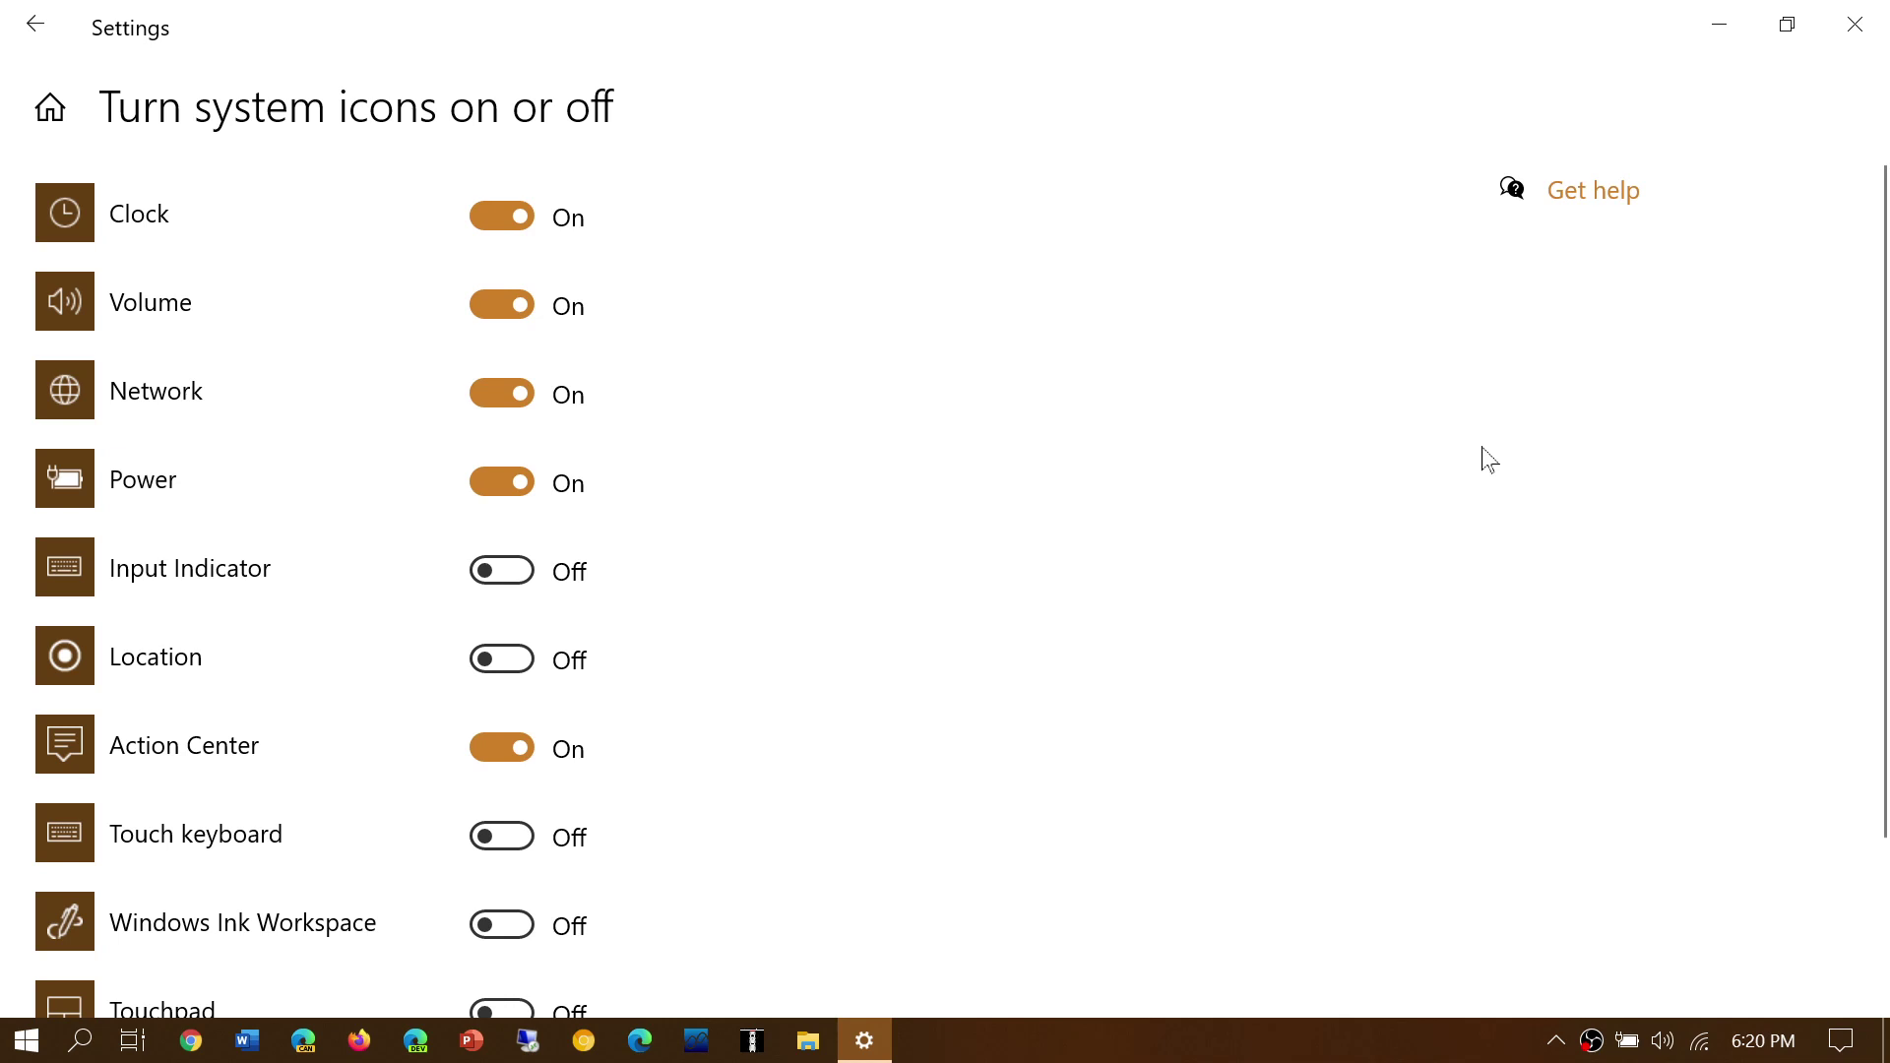
Step: Check the remaining hidden tray icons, dismiss the popup, and close the Settings window
{"action": "left_click", "coordinate": [1558, 1041]}
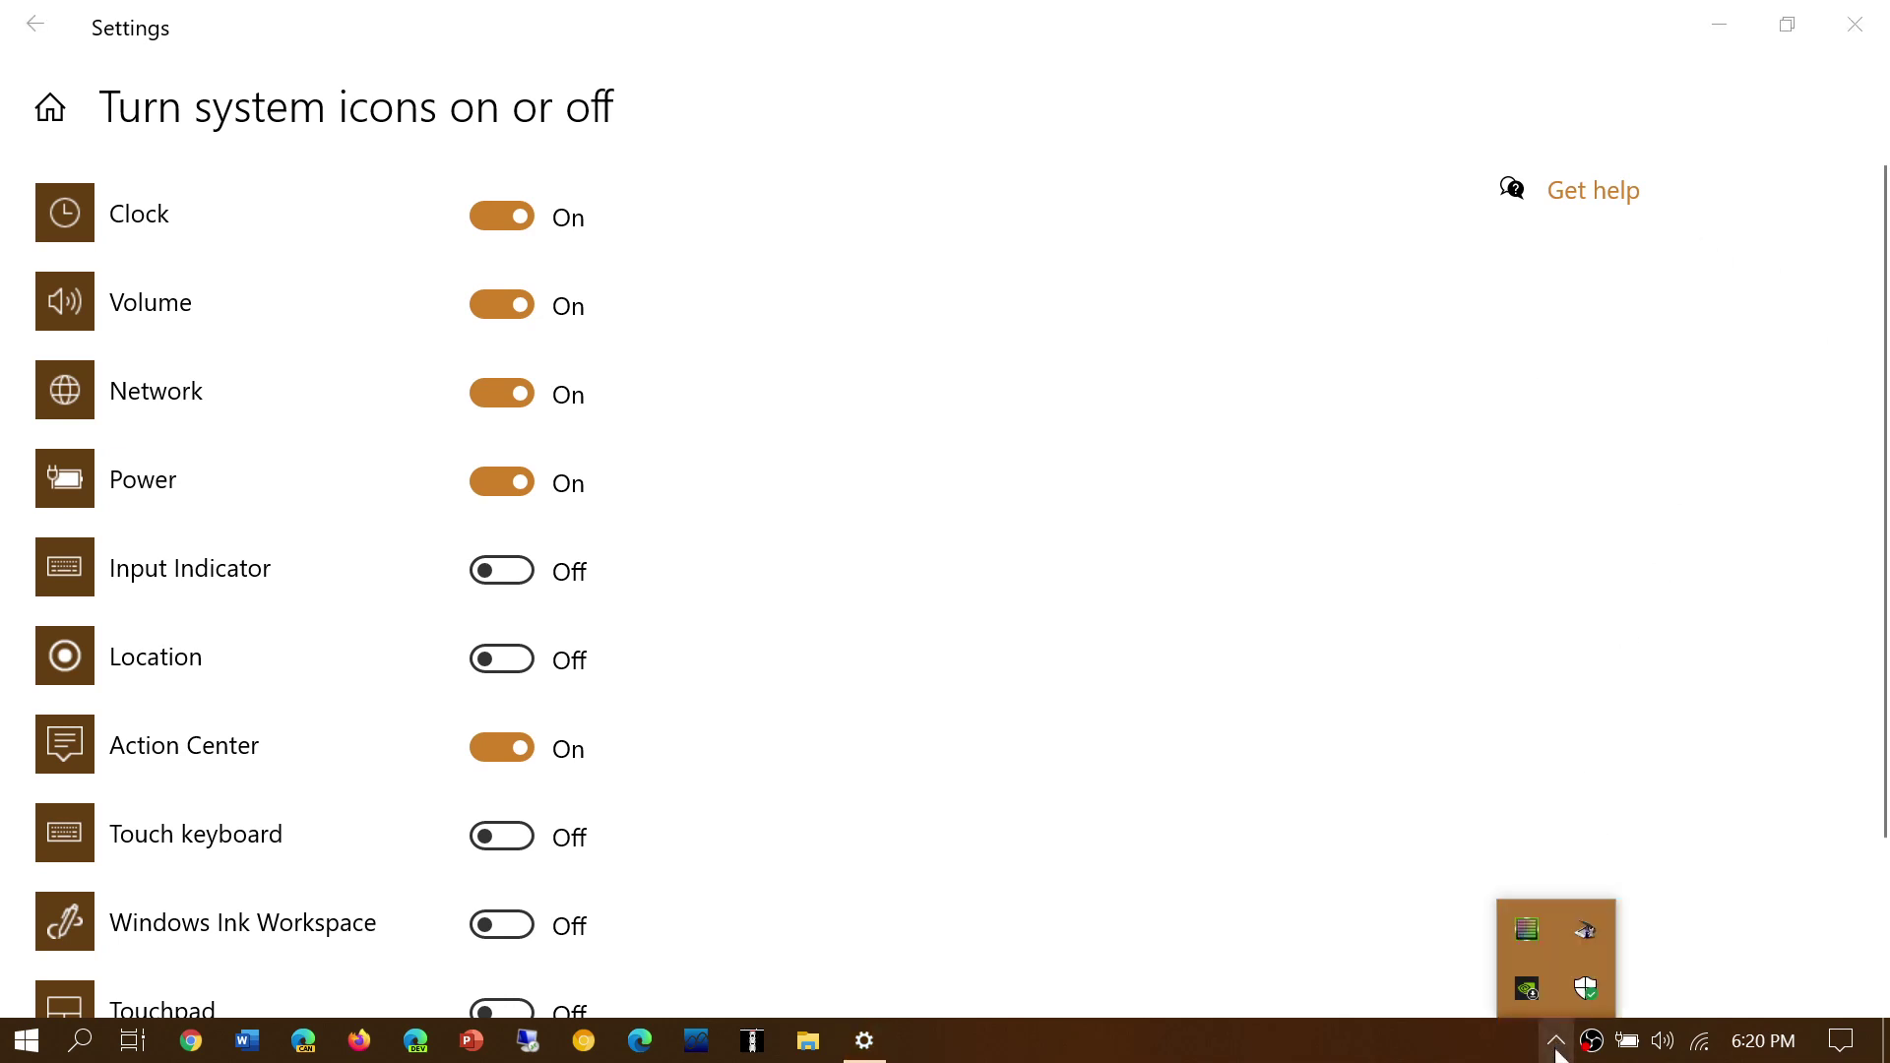
{"action": "left_click", "coordinate": [1309, 799]}
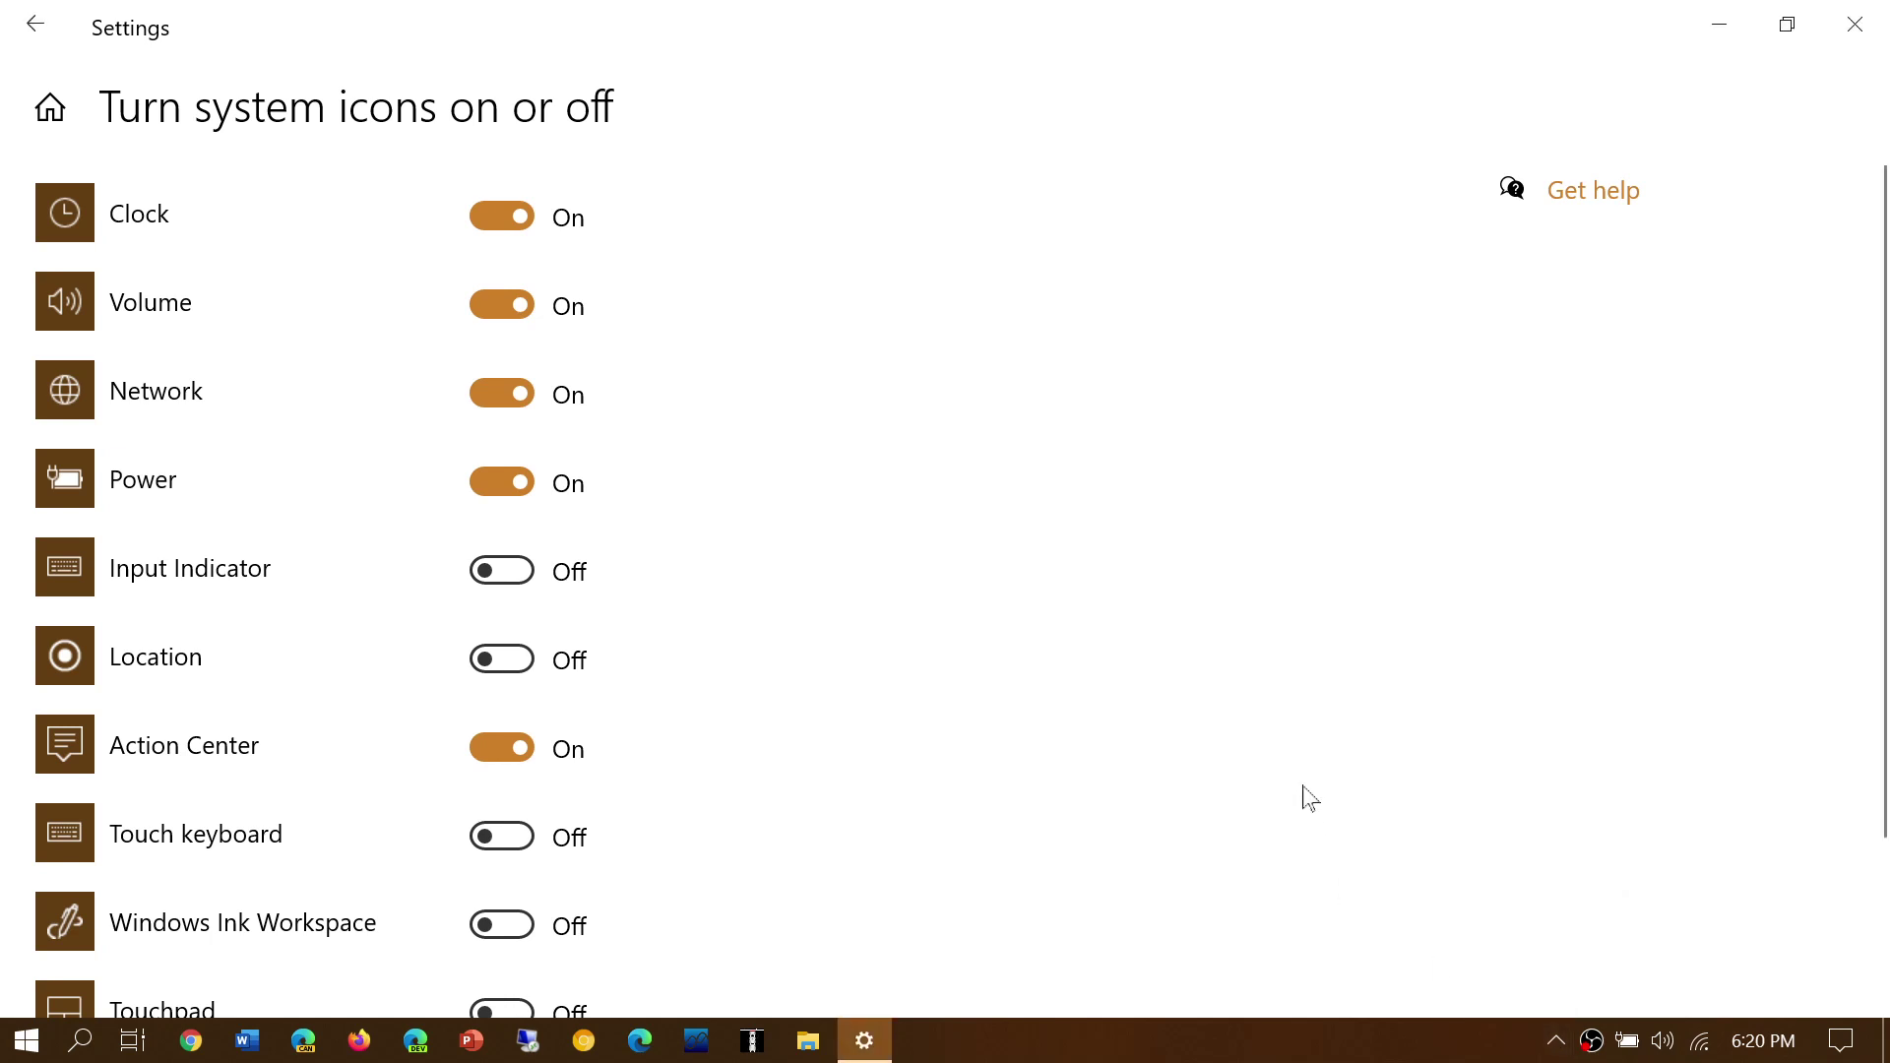
{"action": "scroll", "coordinate": [1309, 798], "scroll_direction": "down", "scroll_amount": 3}
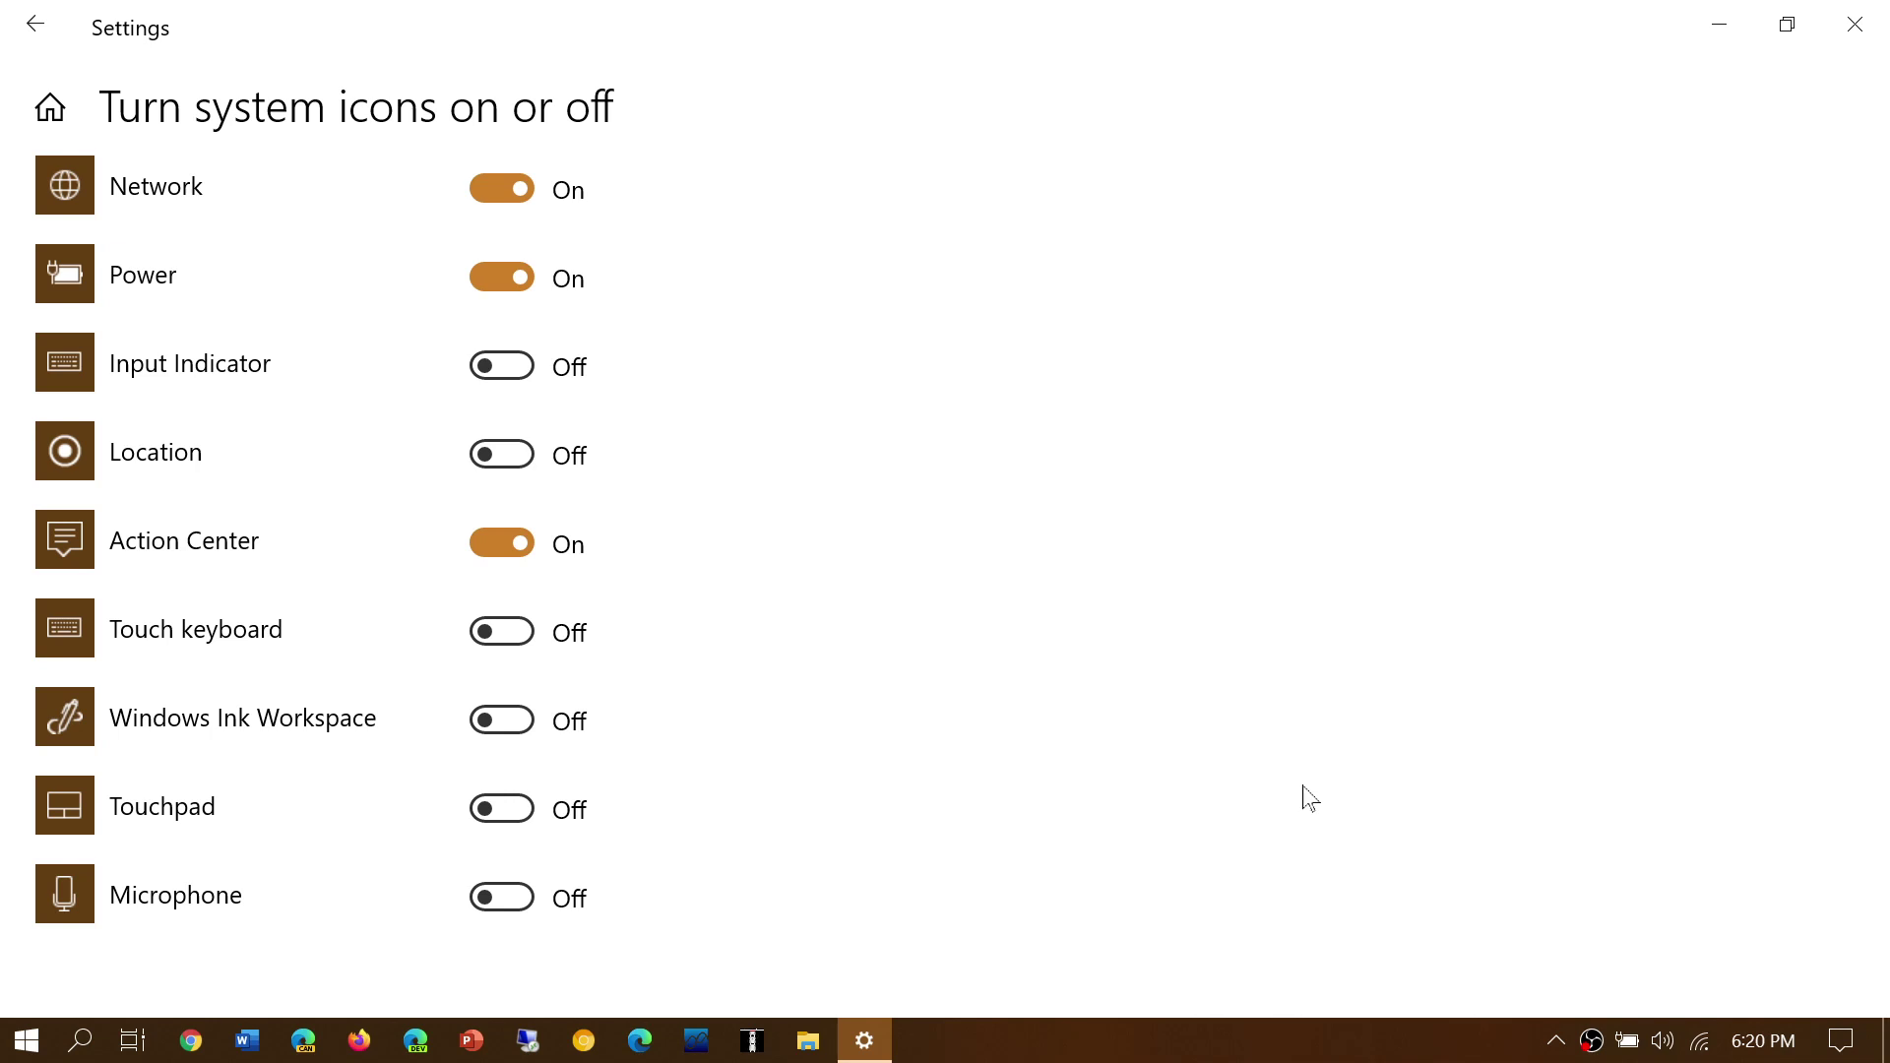
{"action": "scroll", "coordinate": [1308, 799], "scroll_direction": "up", "scroll_amount": 3}
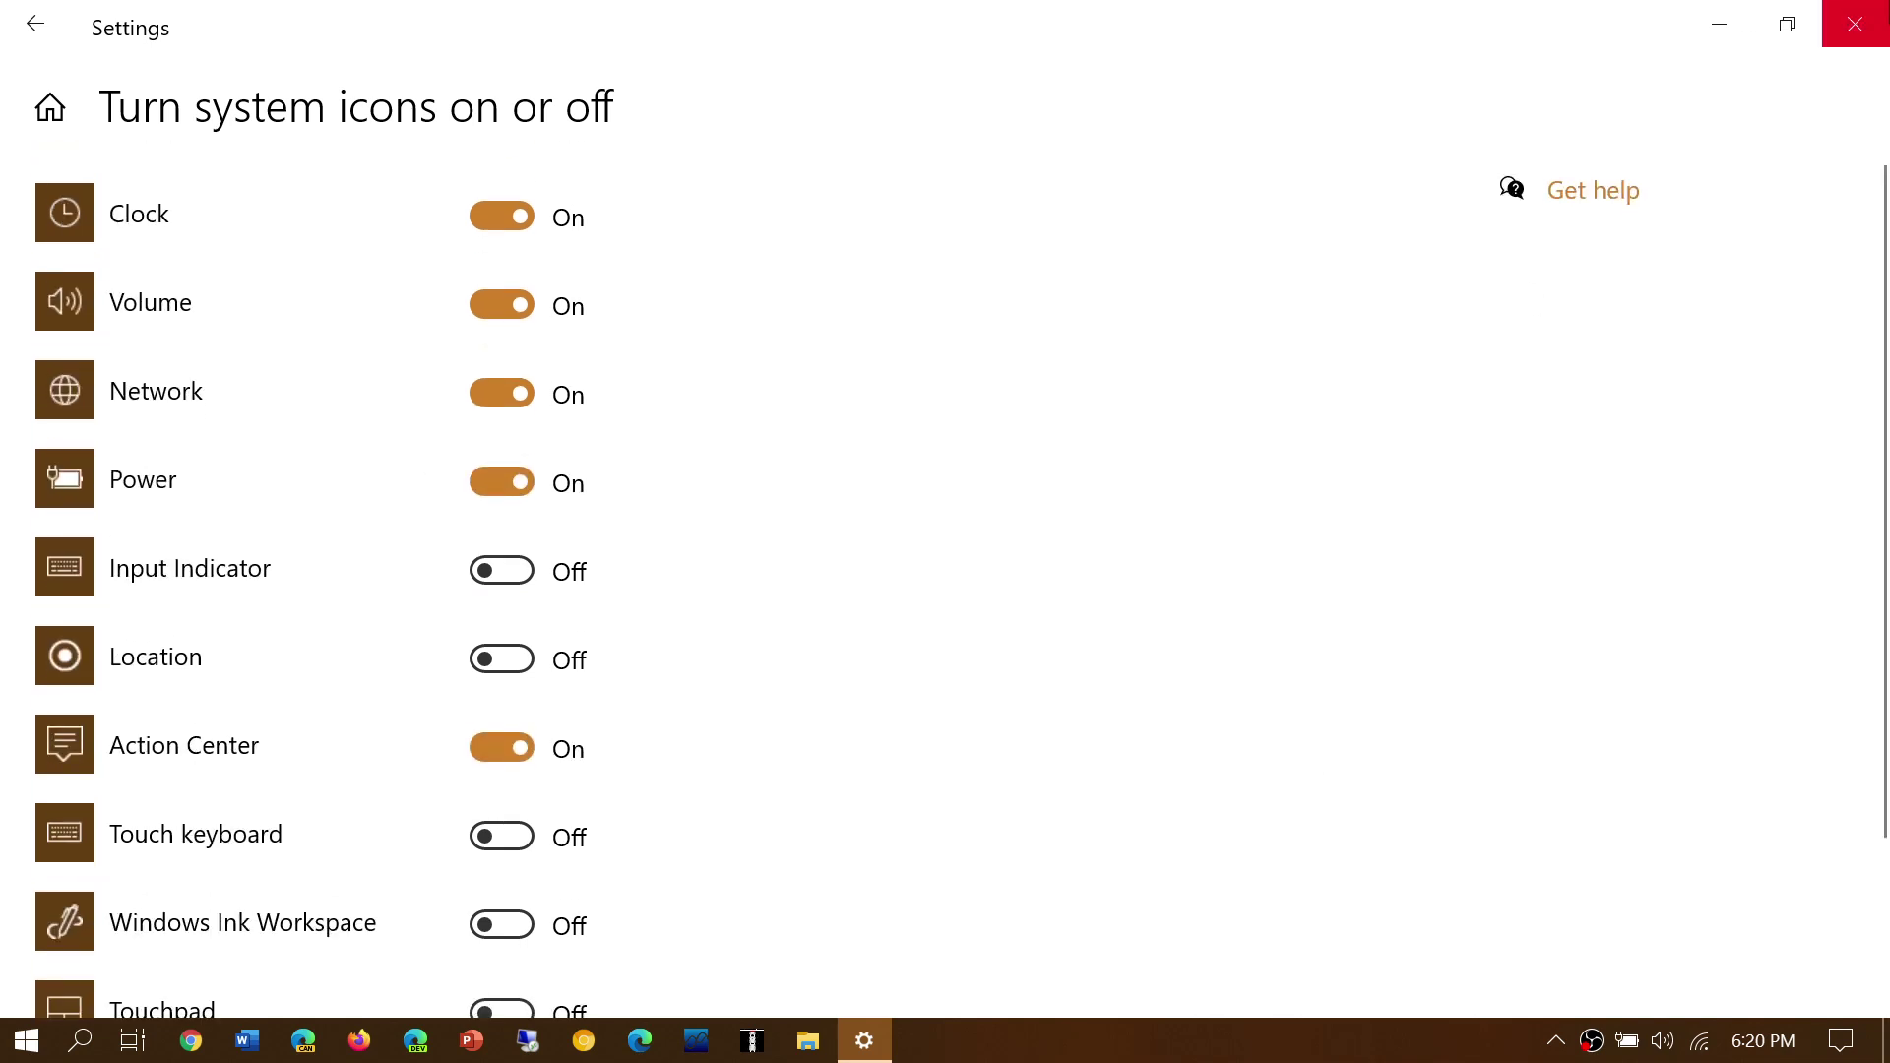
{"action": "left_click", "coordinate": [1856, 25]}
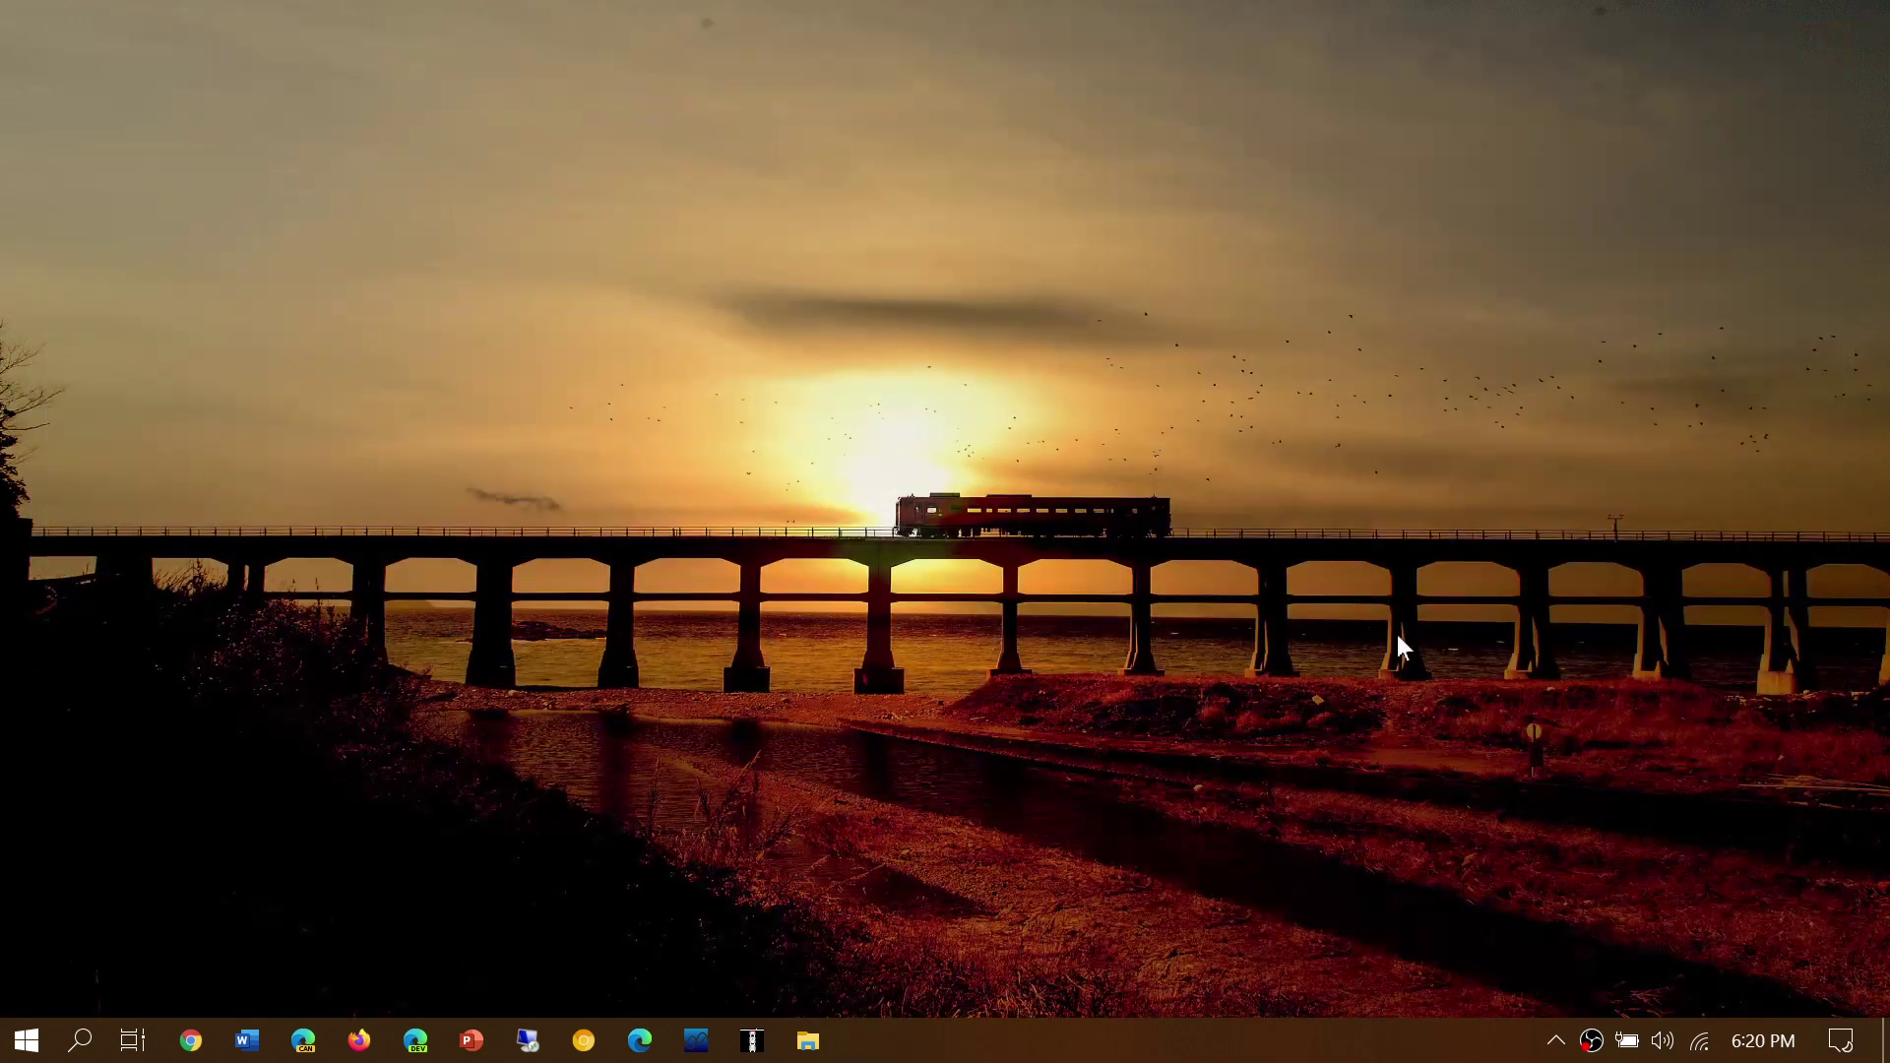
Step: Reopen Settings from Action Center and go to Personalization > Taskbar
{"action": "left_click", "coordinate": [1841, 1042]}
{"action": "left_click", "coordinate": [1383, 743]}
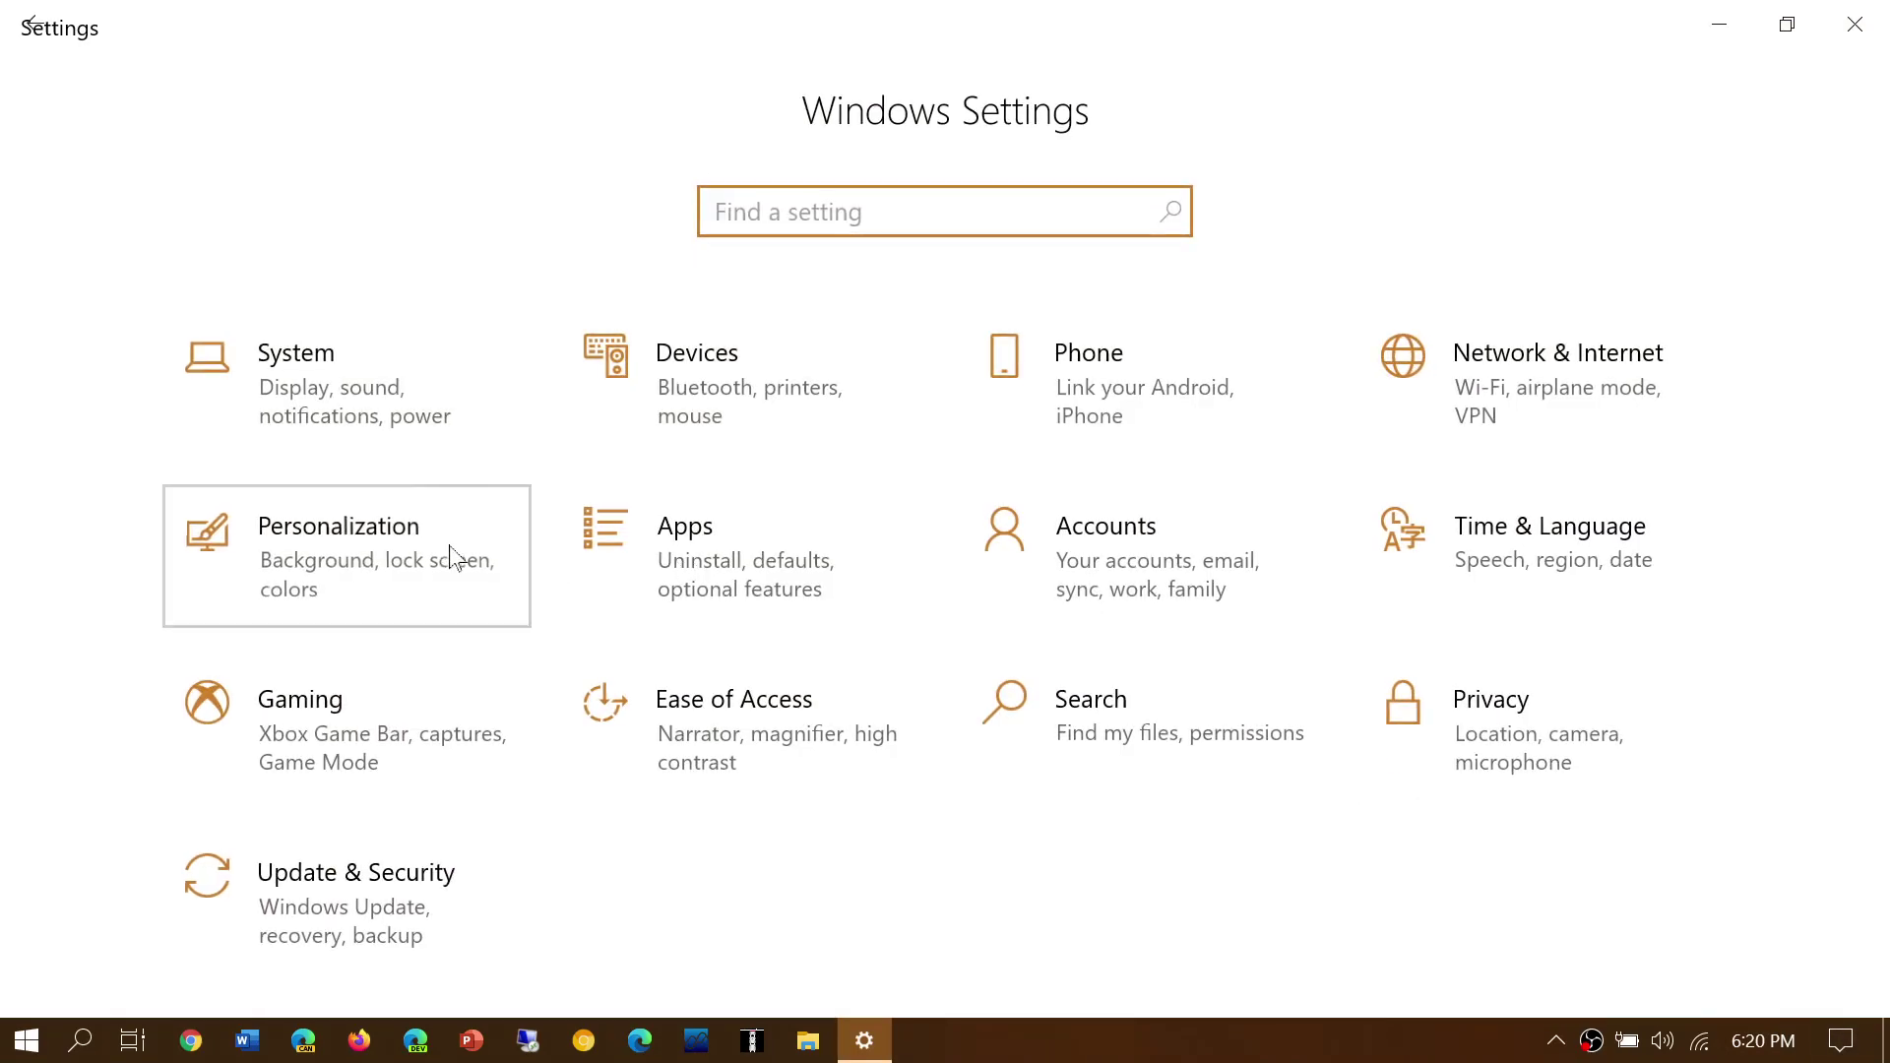
{"action": "left_click", "coordinate": [448, 554]}
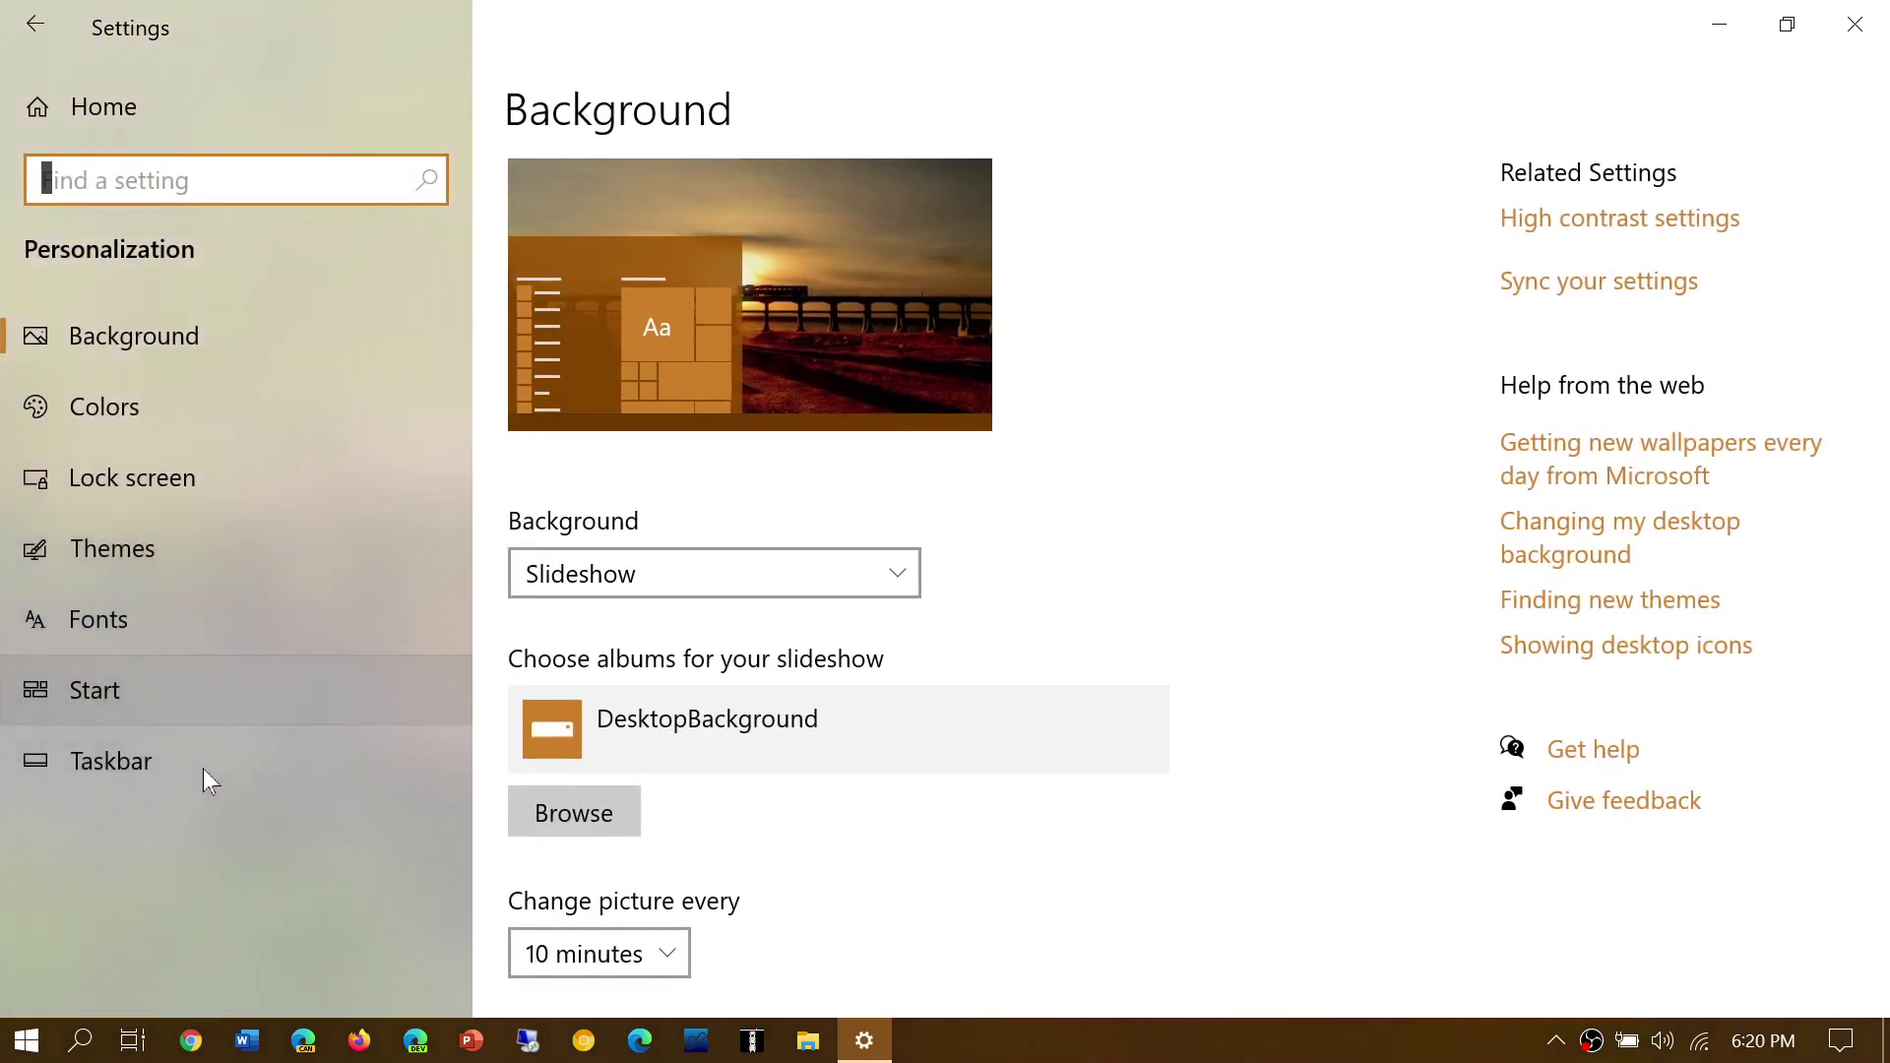
{"action": "left_click", "coordinate": [139, 756]}
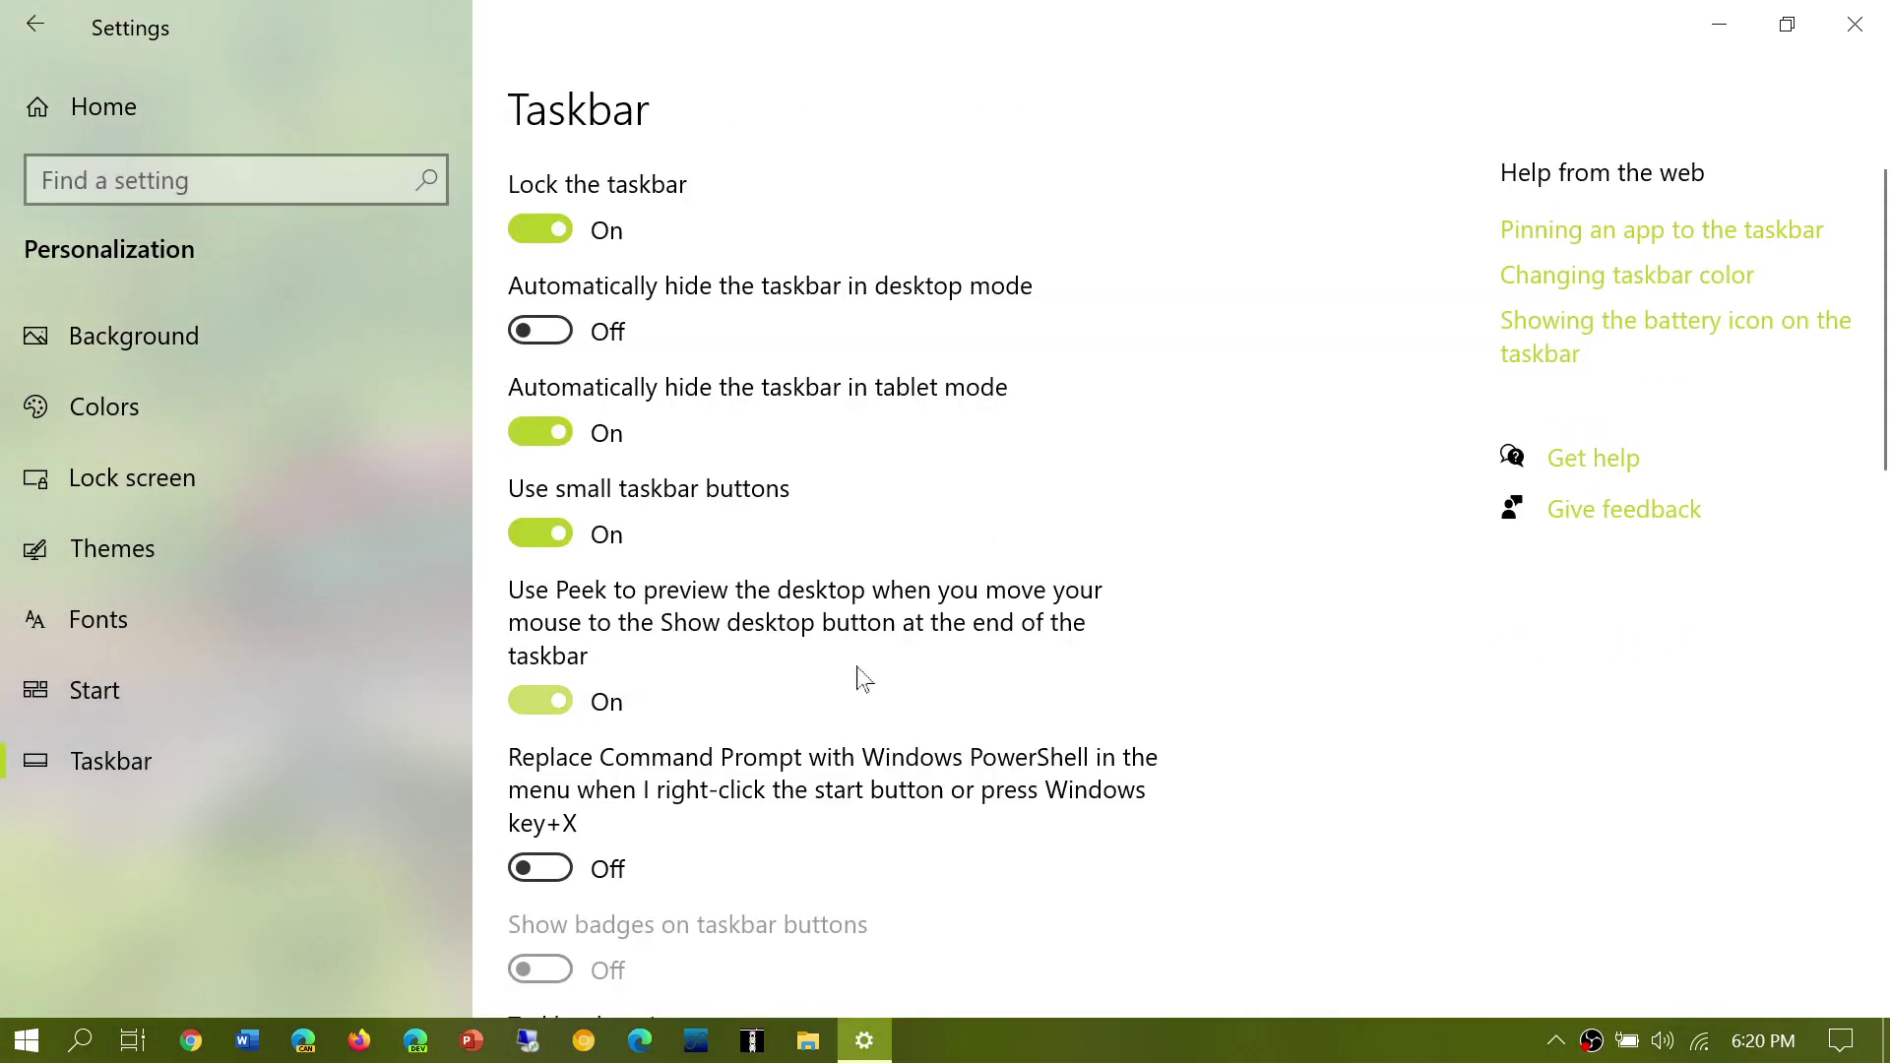
{"action": "scroll", "coordinate": [1038, 688], "scroll_direction": "down", "scroll_amount": 3}
{"action": "scroll", "coordinate": [1037, 688], "scroll_direction": "down", "scroll_amount": 4}
{"action": "scroll", "coordinate": [1037, 688], "scroll_direction": "down", "scroll_amount": 2}
{"action": "scroll", "coordinate": [1037, 688], "scroll_direction": "down", "scroll_amount": 1}
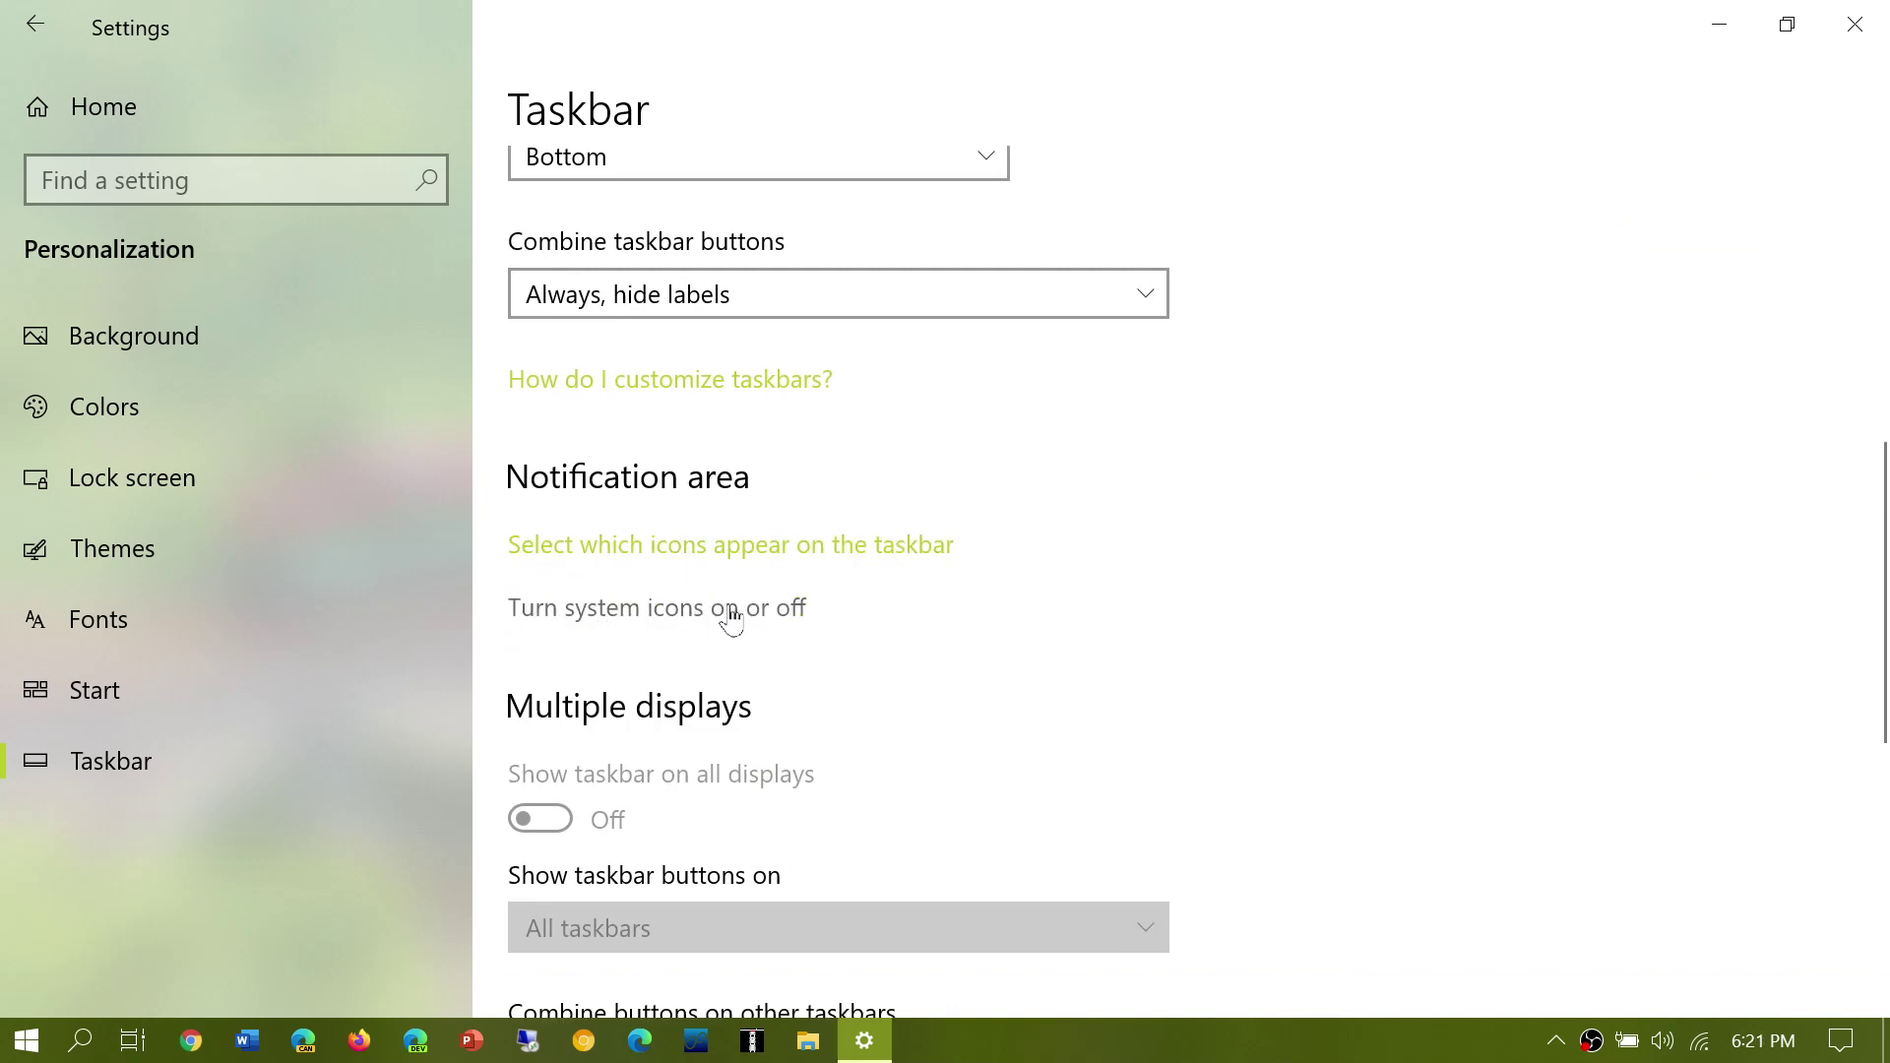
Step: Review the toggles on 'Turn system icons on or off', then close the Settings window
{"action": "left_click", "coordinate": [781, 621]}
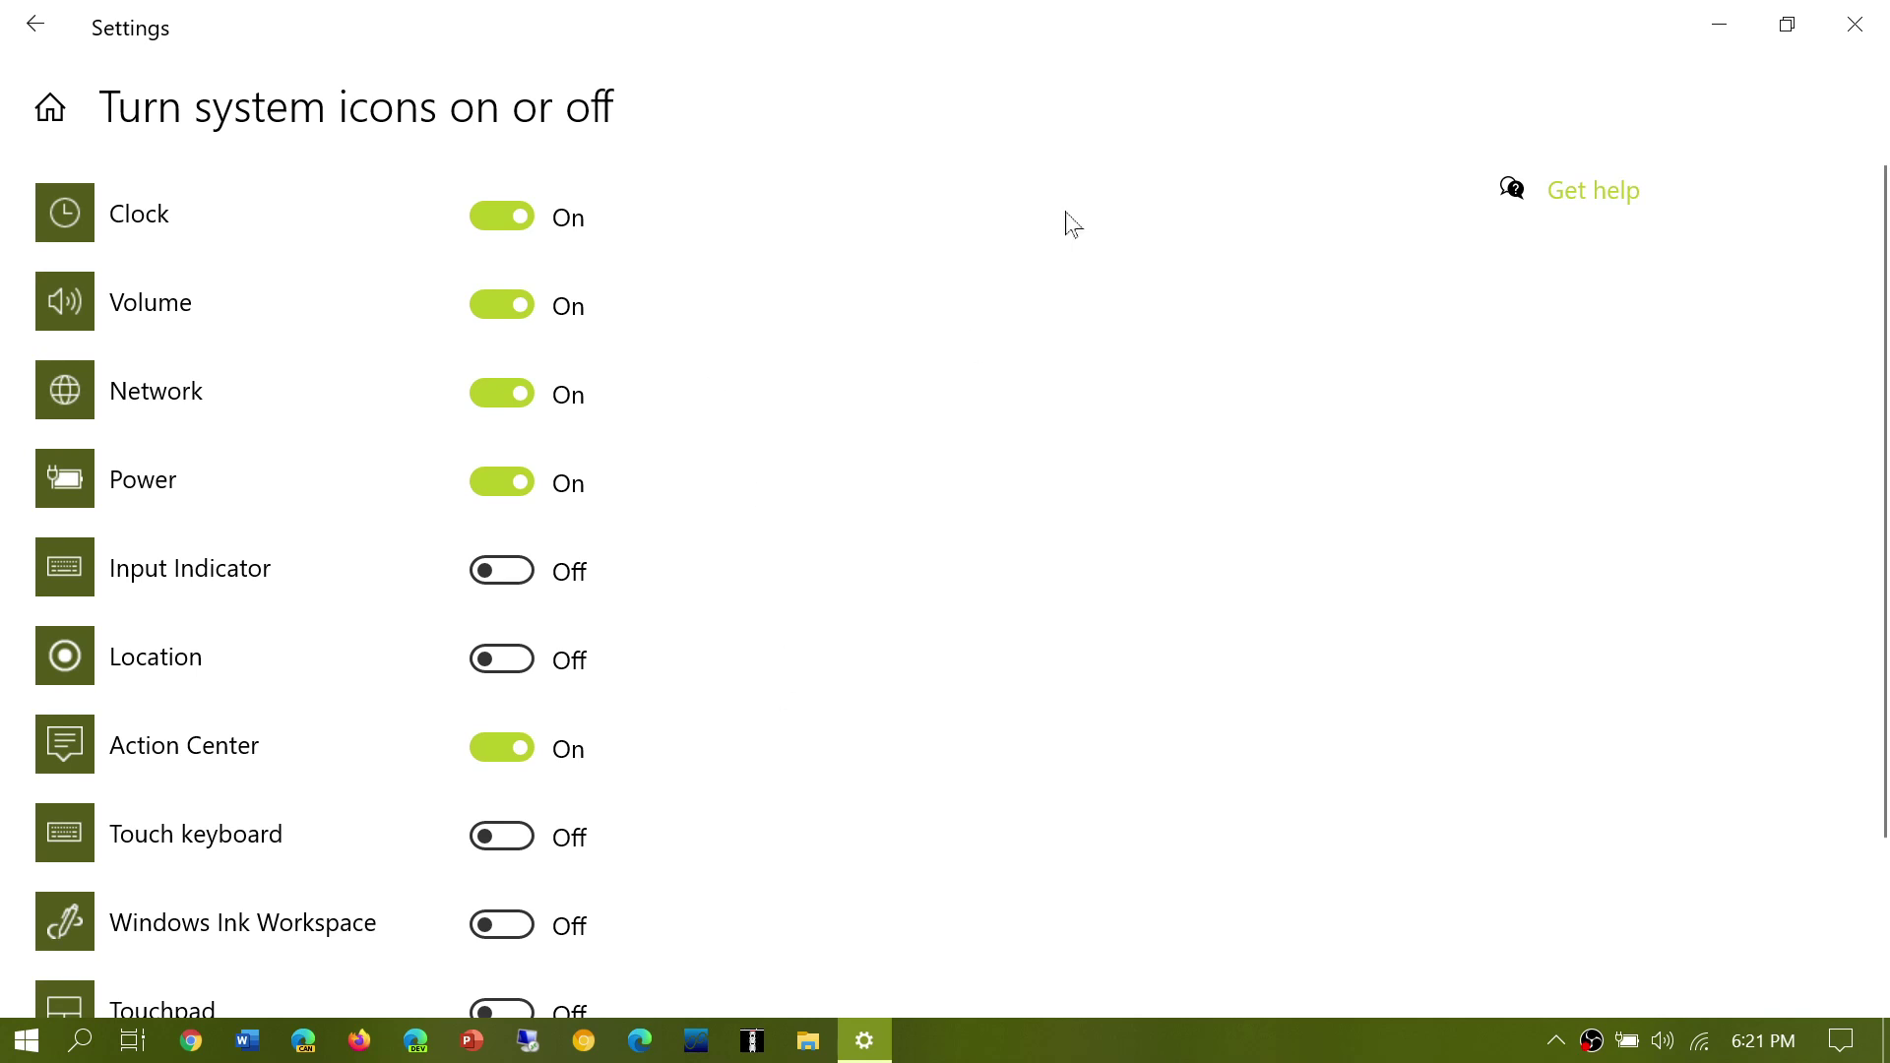
{"action": "left_click", "coordinate": [1855, 24]}
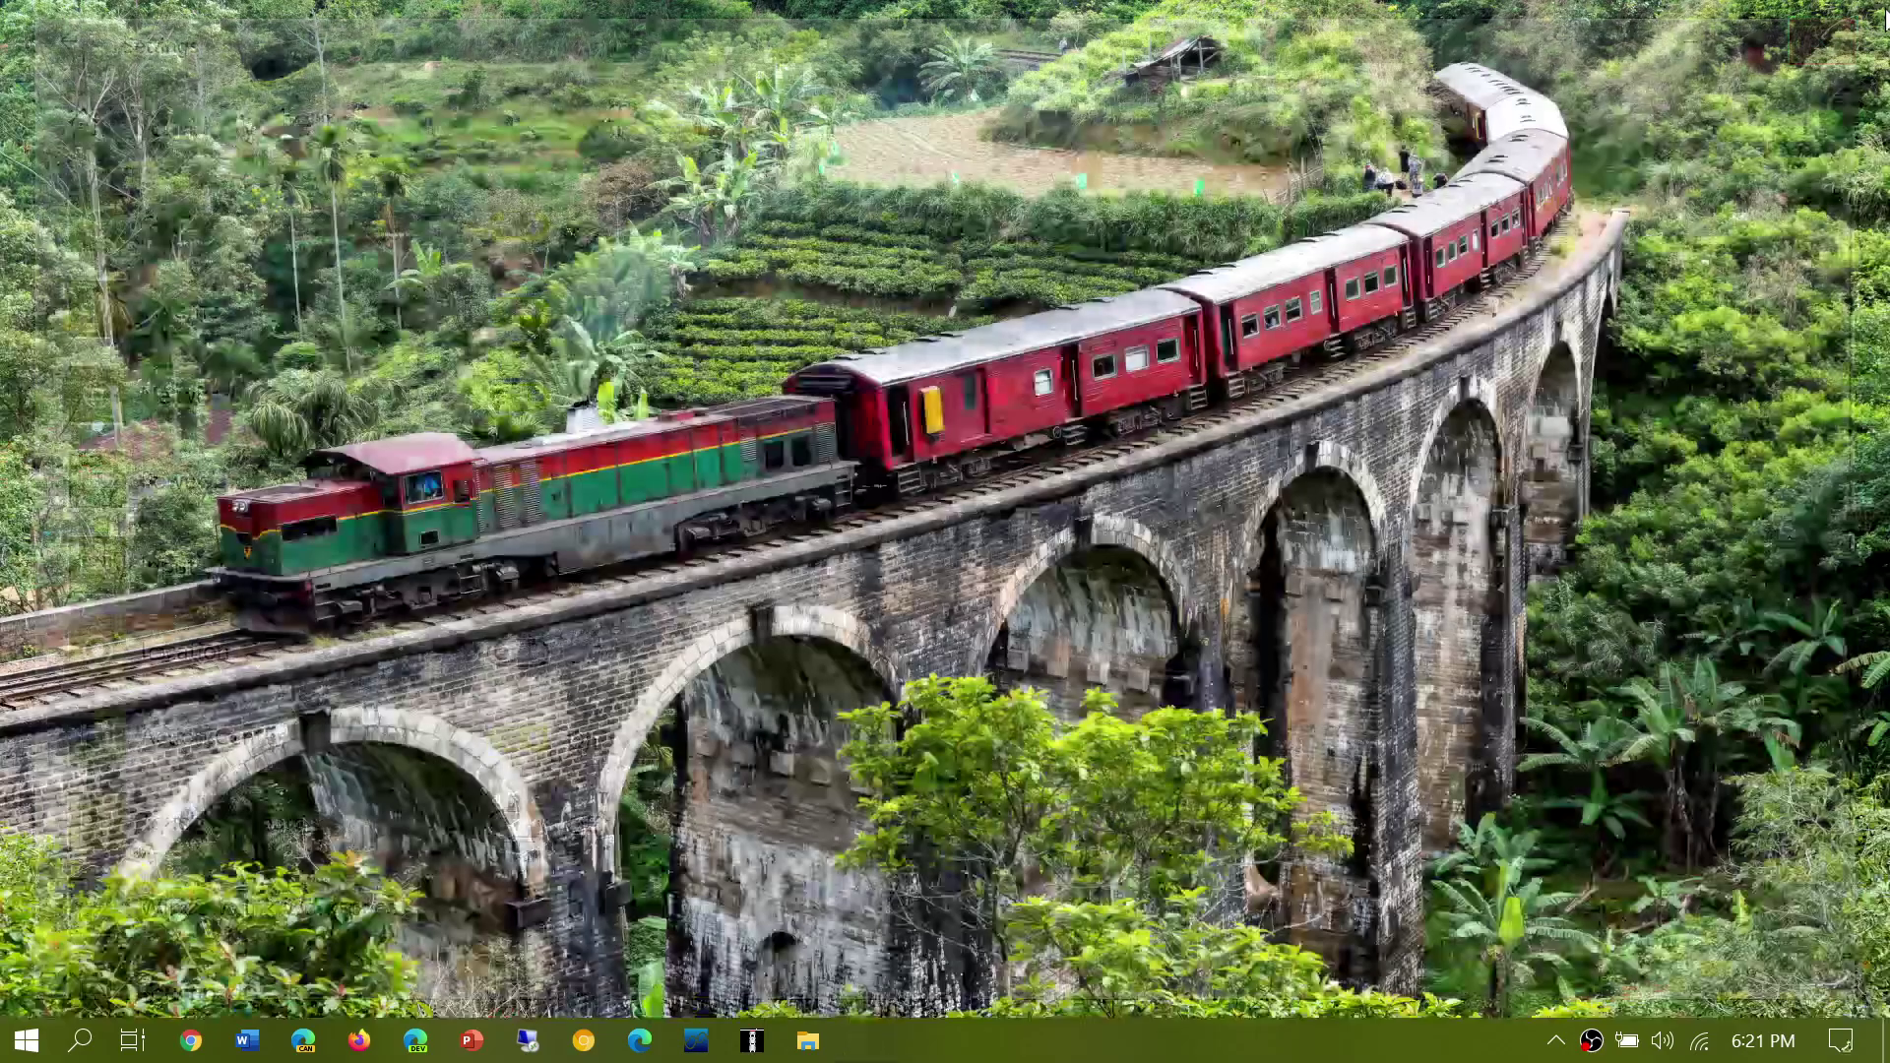